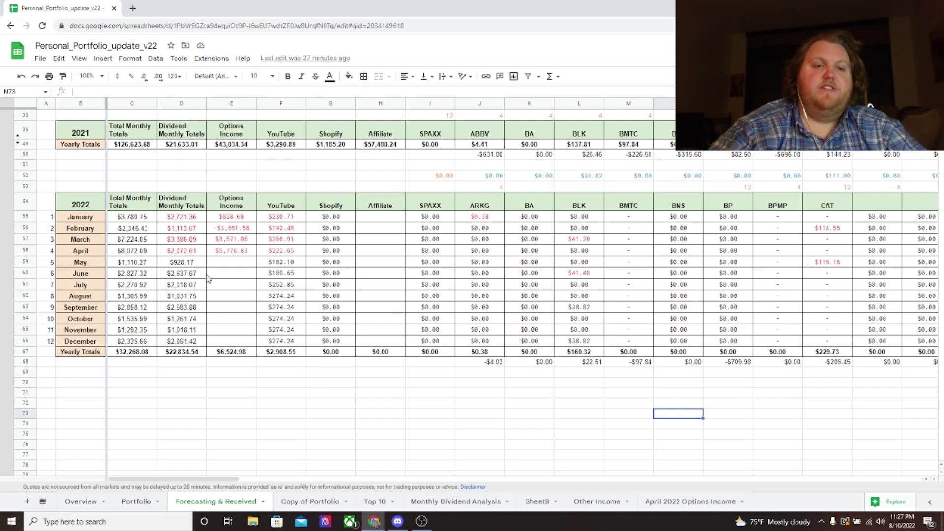
Select May's dividend monthly total in the 2022 received-income table.
left_click(186, 267)
key("Right")
key("Right")
key("Right")
key("Right")
key("Right")
key("Right")
key("Right")
key("Right")
key("Right")
key("Right")
key("Right")
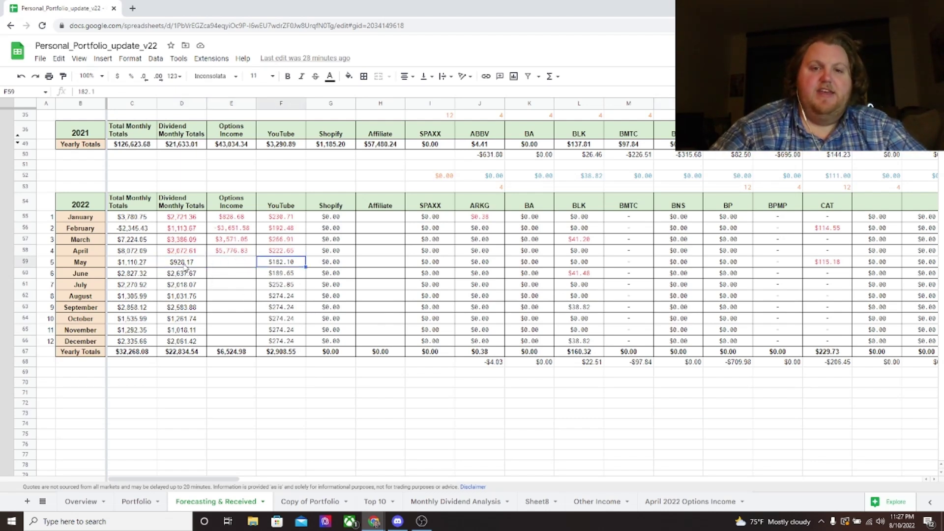
key("Right")
key("Right")
key("Right")
key("Right")
key("Right")
key("Right")
key("Right")
key("Right")
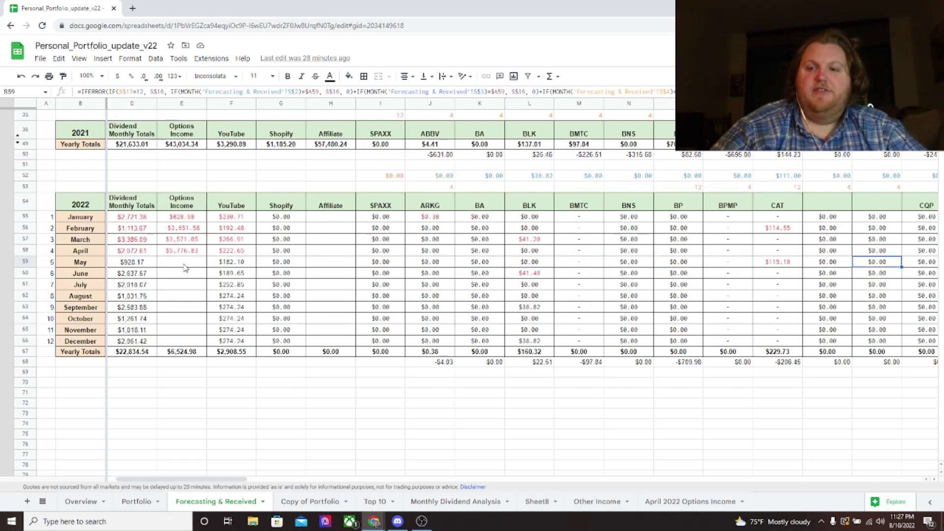
key("Left")
key("Left")
key("Left")
key("Left")
key("Left")
key("Left")
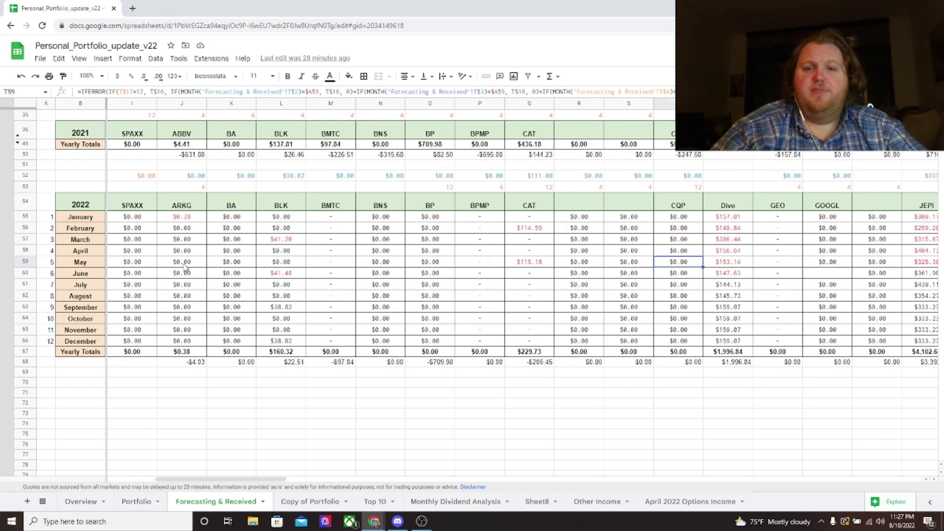
key("Right")
key("Right")
key("Right")
key("Right")
key("Right")
key("Right")
key("Right")
key("Right")
key("Right")
key("Right")
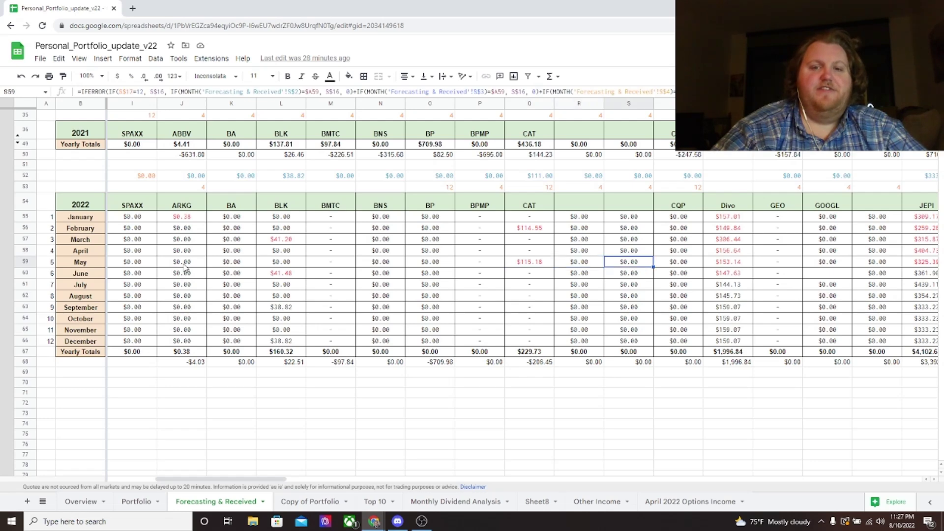
key("Left")
key("Left")
key("Left")
key("Left")
key("Left")
key("Left")
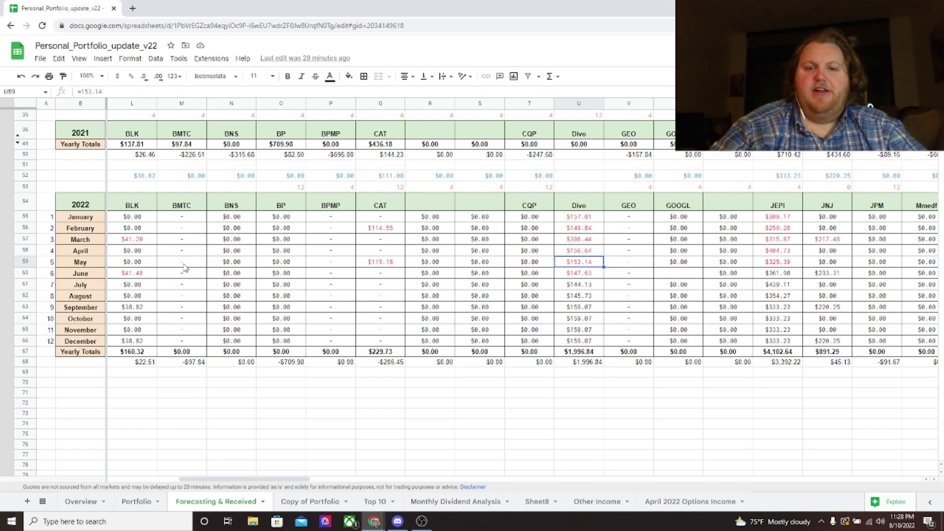
key("Right")
key("Right")
key("Right")
key("Right")
key("Right")
key("Right")
key("Right")
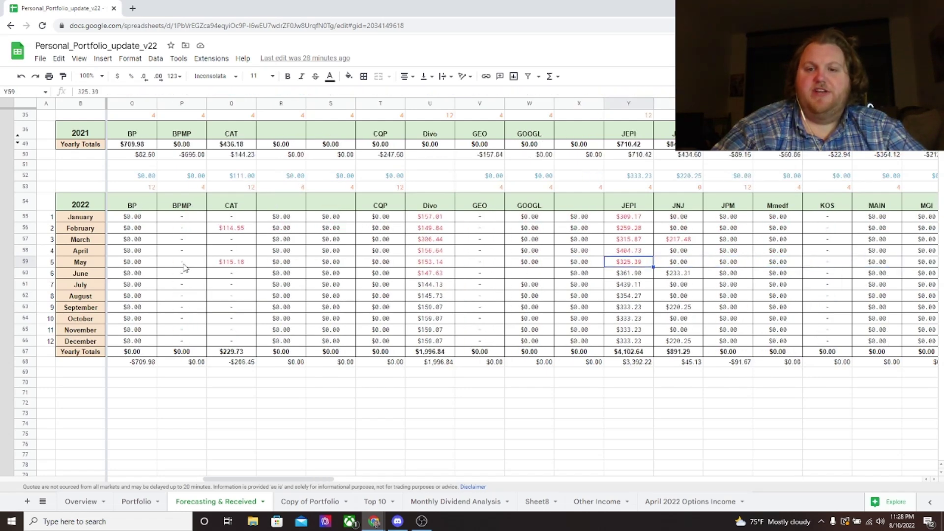
key("Right")
key("Right")
key("Right")
key("Right")
key("Right")
key("Right")
key("Right")
key("Right")
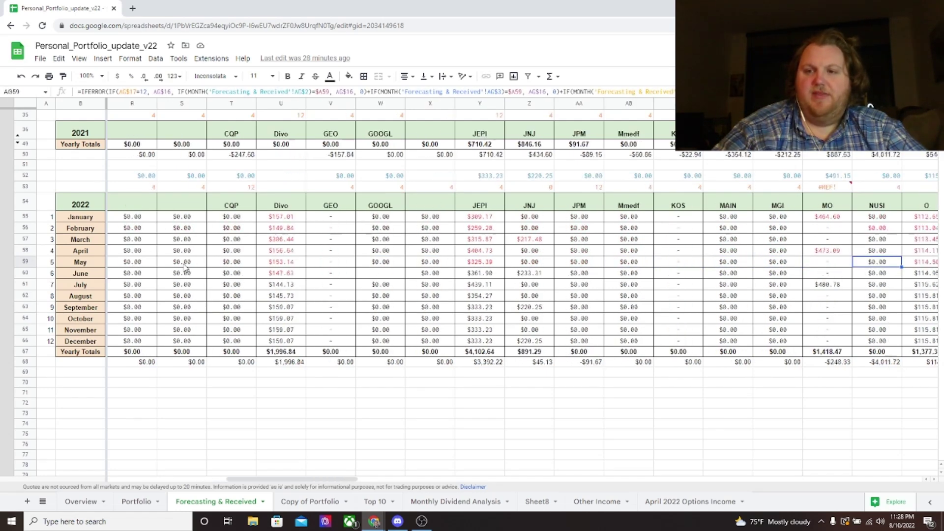
key("Right")
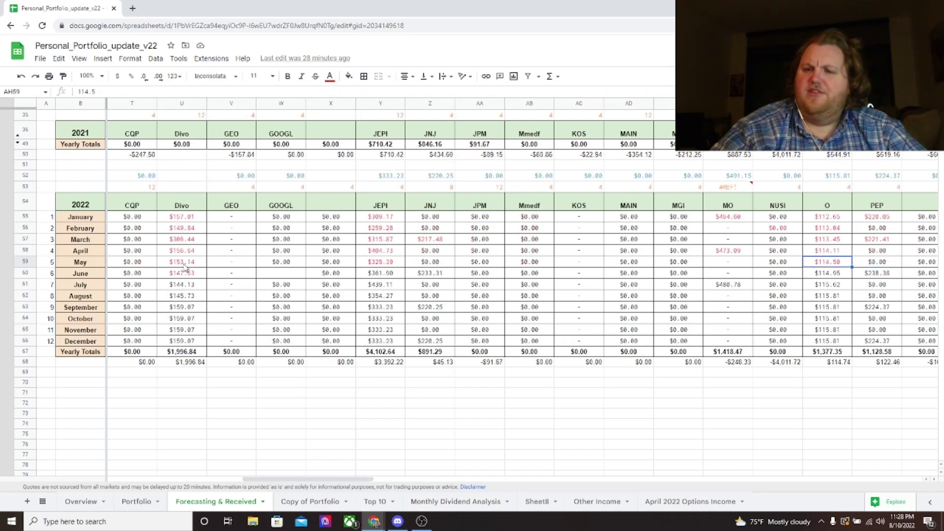
key("Right")
key("Right")
key("Right")
key("Right")
key("Right")
key("Right")
key("Right")
key("Right")
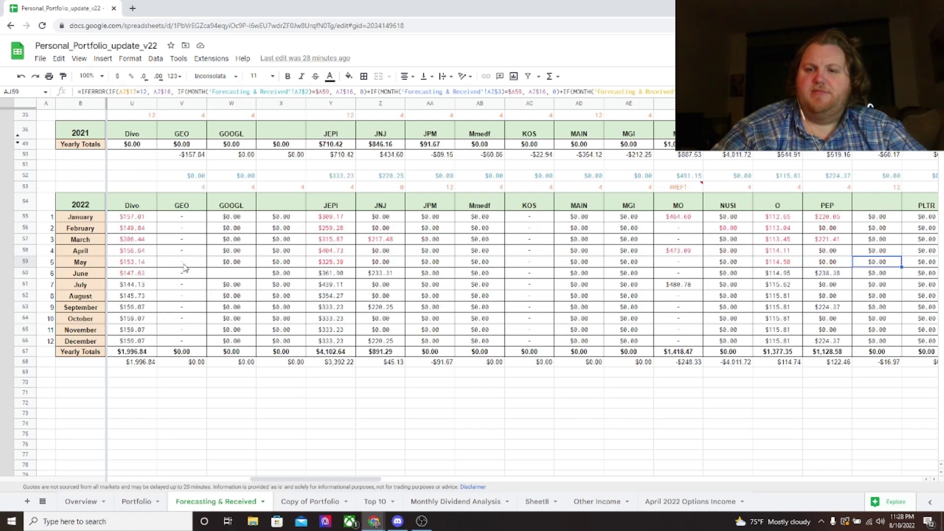
key("Right")
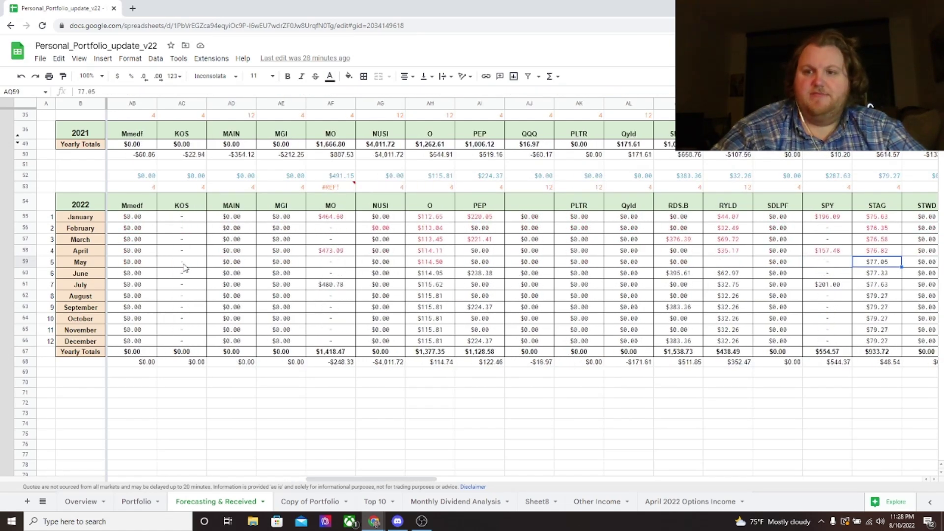
key("Right")
key("Right")
key("Right")
key("Right")
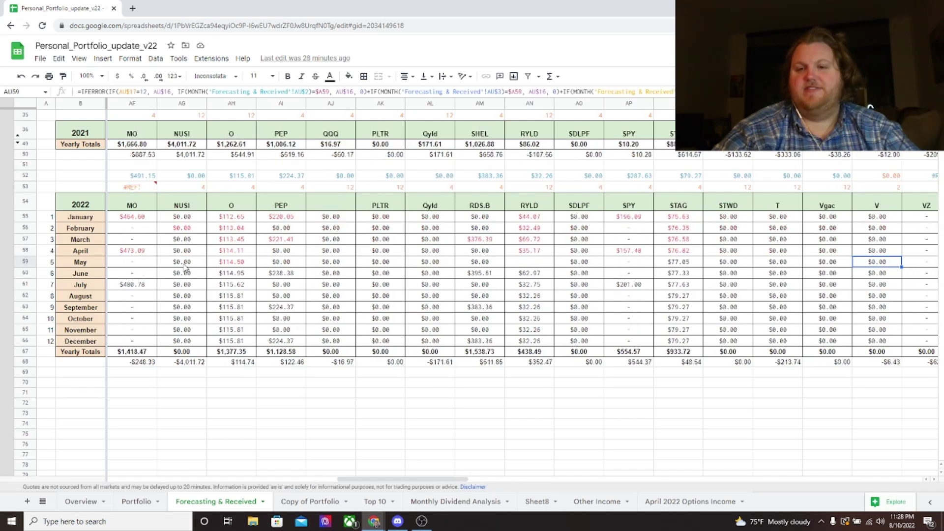
key("Right")
key("Right")
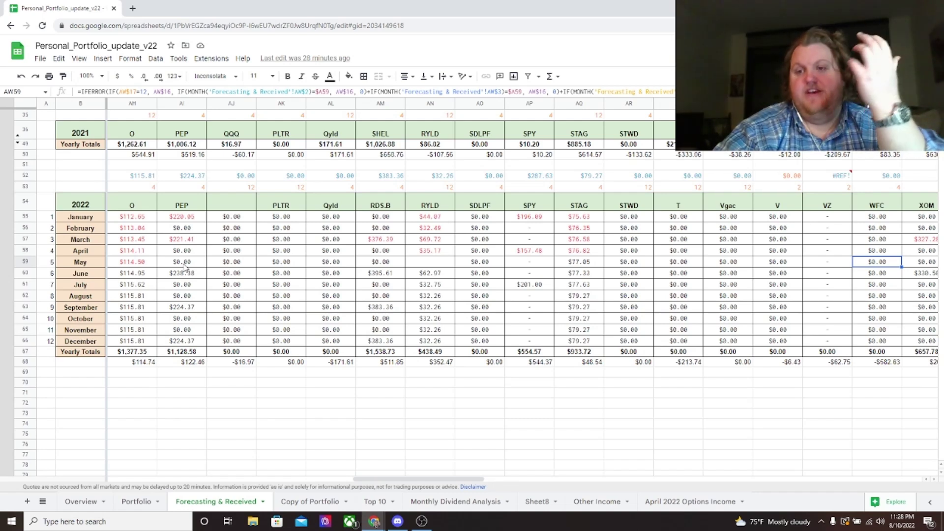
key("Right")
key("Right")
key("Right")
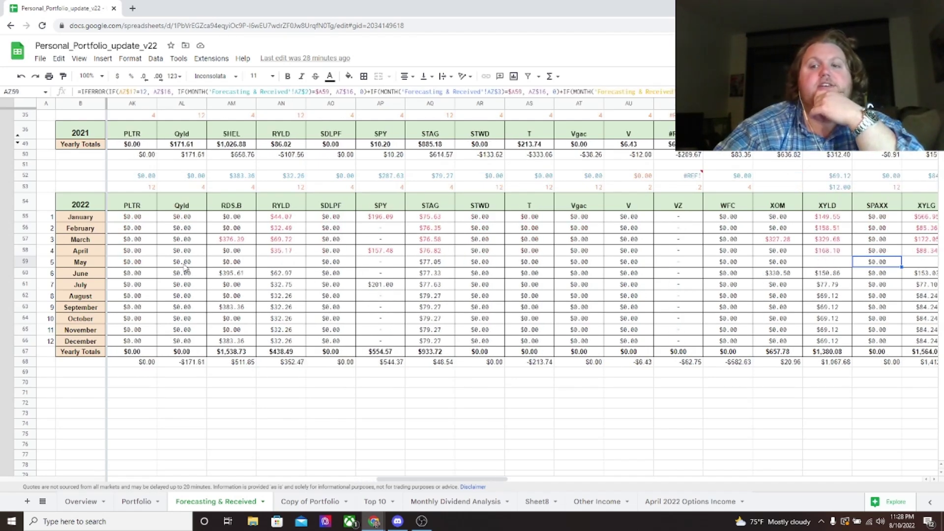
key("Right")
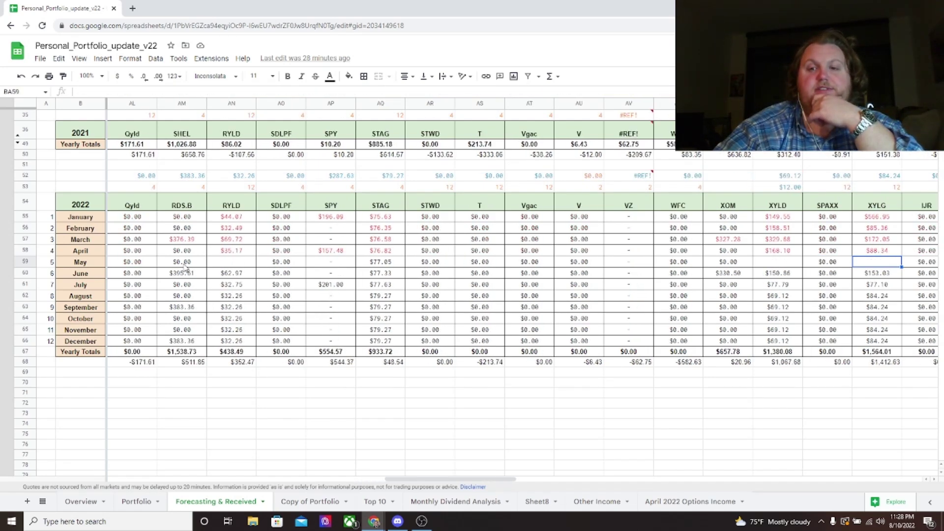
key("Left")
key("Left")
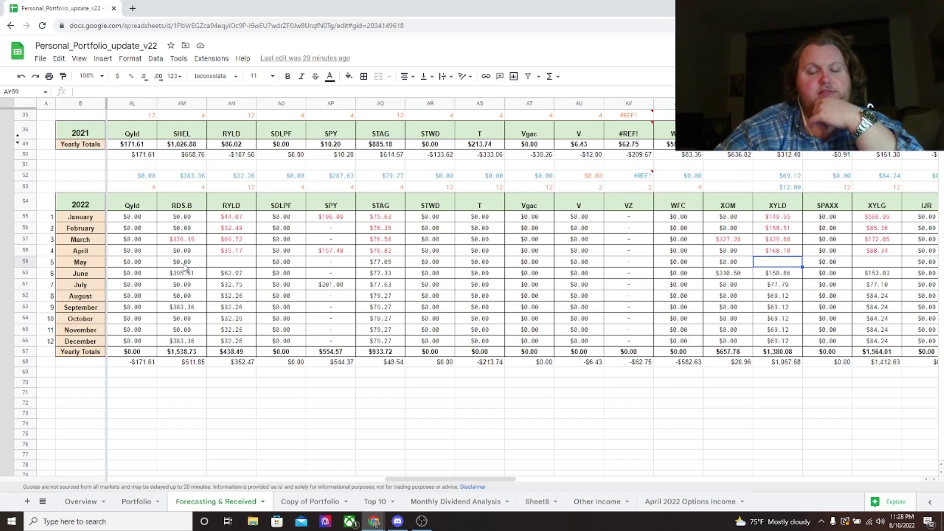
key("Right")
key("Right")
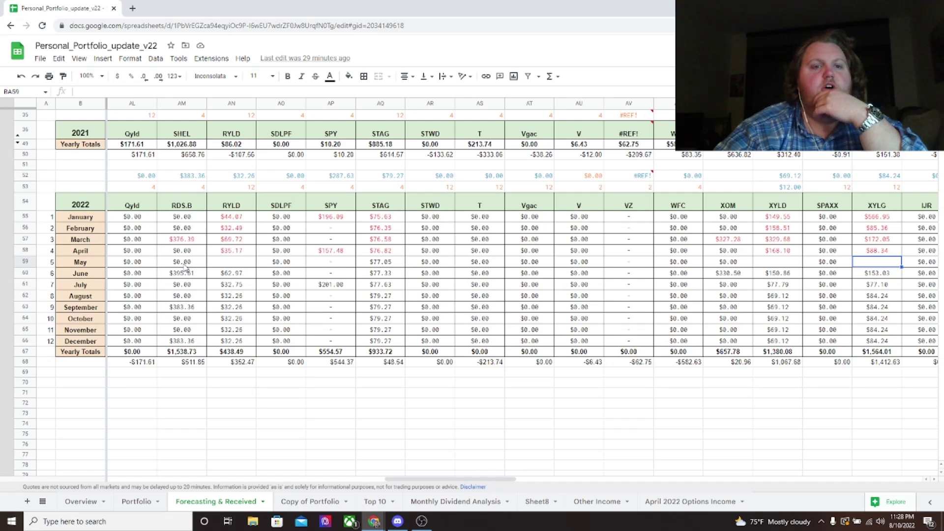
key("Right")
key("Right")
key("Right")
key("Right")
key("Right")
key("Right")
key("Right")
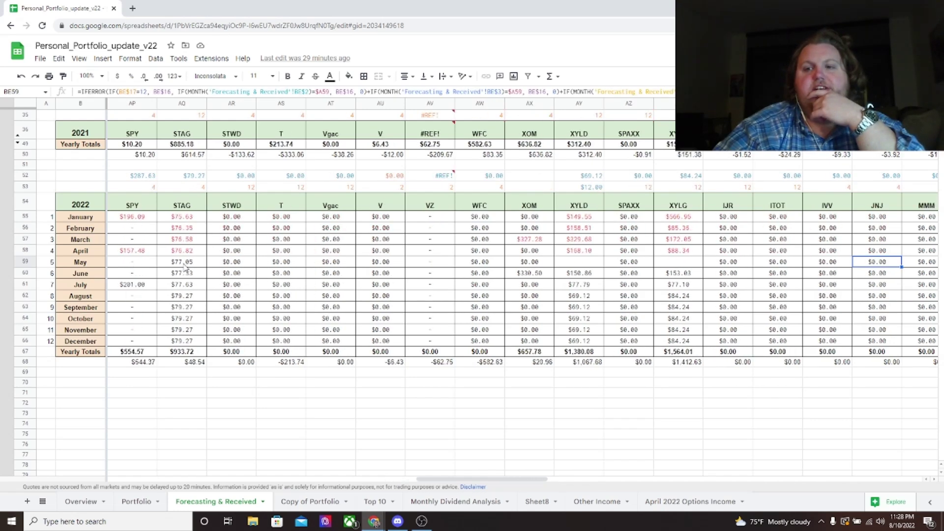
key("Right")
key("Right")
key("Right")
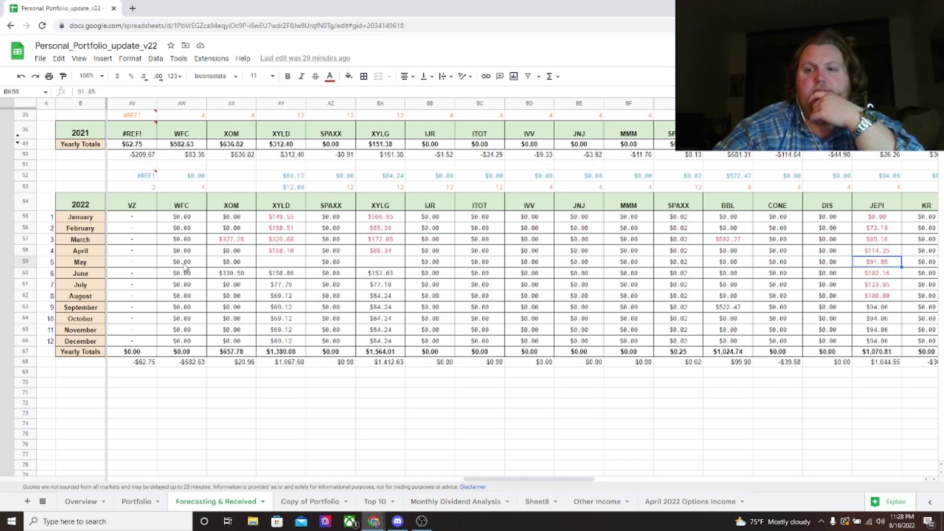
key("Right")
key("Right")
key("Right")
key("Right")
key("Right")
key("Right")
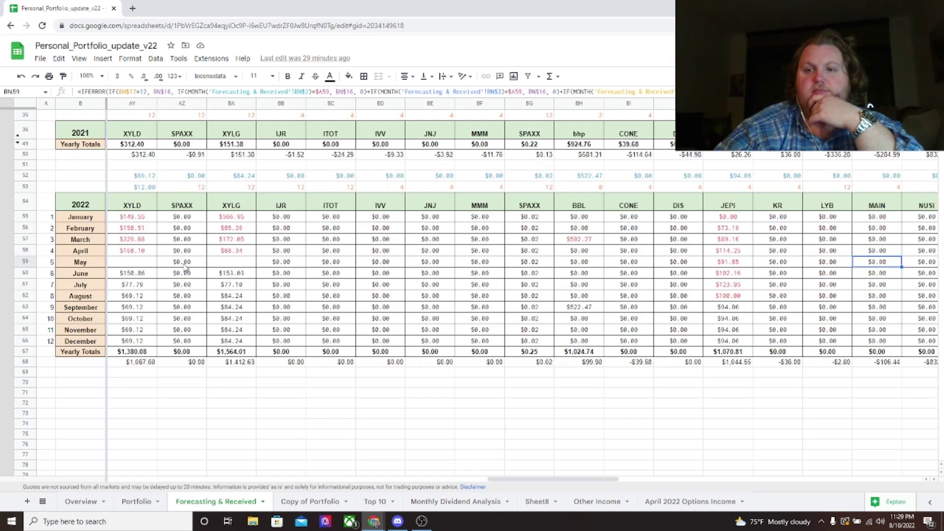
key("Right")
key("Right")
key("Right")
key("Right")
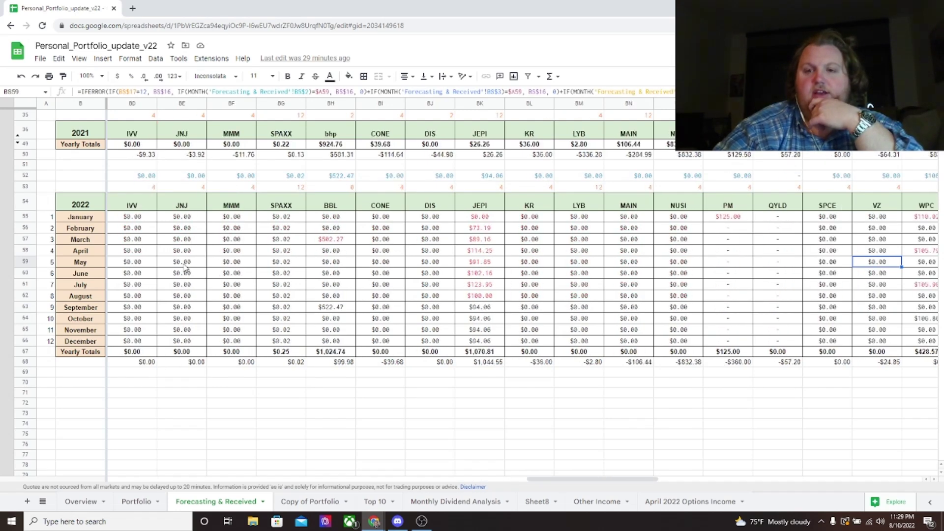
key("Right")
key("Right")
key("Right")
key("Right")
key("Right")
key("Right")
key("Right")
key("Right")
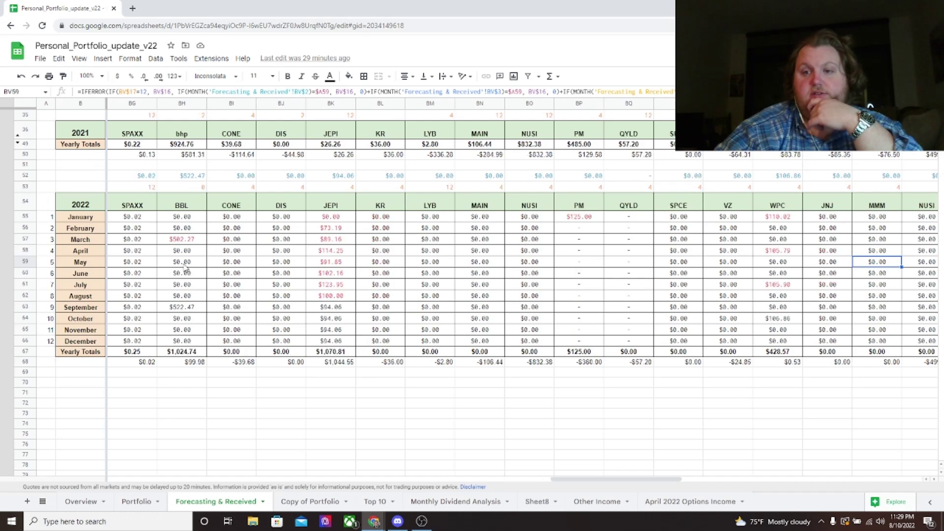
key("Right")
key("Right")
key("Right")
key("Right")
key("Right")
key("Right")
key("Right")
key("Right")
key("Right")
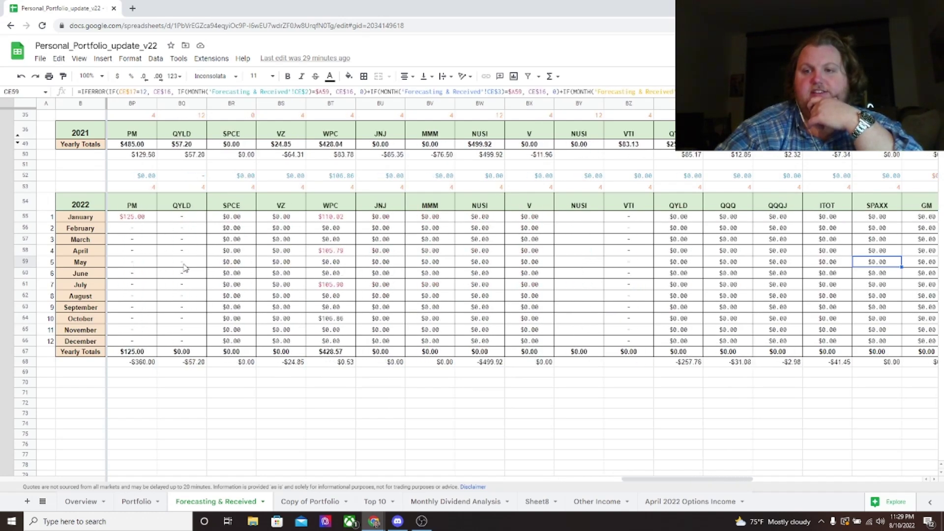
key("Right")
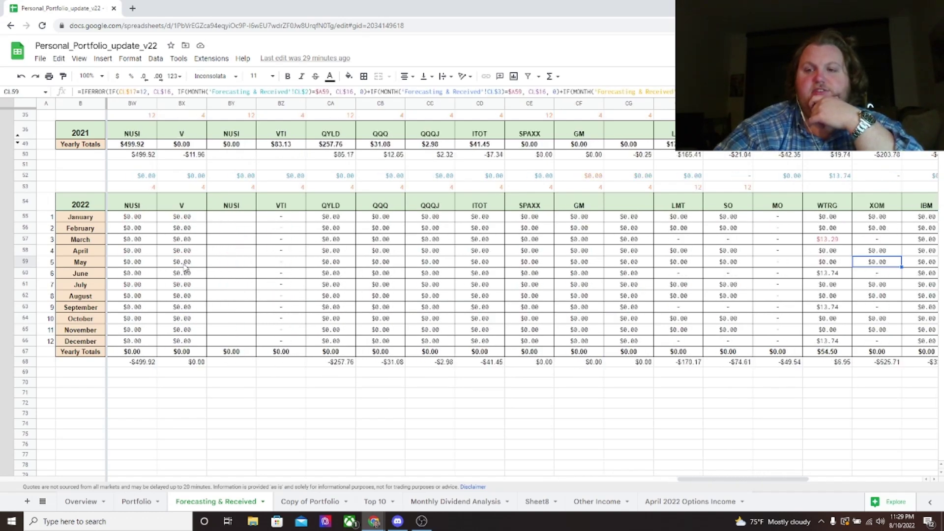
key("Right")
key("Right")
key("Right")
key("Right")
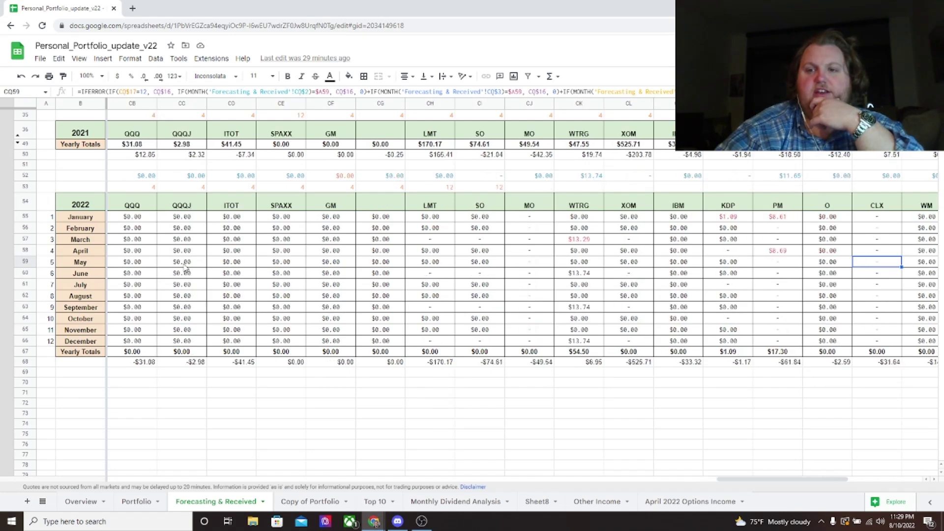
key("Left")
key("Left")
key("Left")
key("Left")
key("Left")
key("Left")
key("Left")
key("Left")
key("Left")
key("Left")
key("Left")
key("Left")
key("Left")
key("Left")
key("Left")
key("Left")
key("Left")
key("Left")
key("Left")
key("Left")
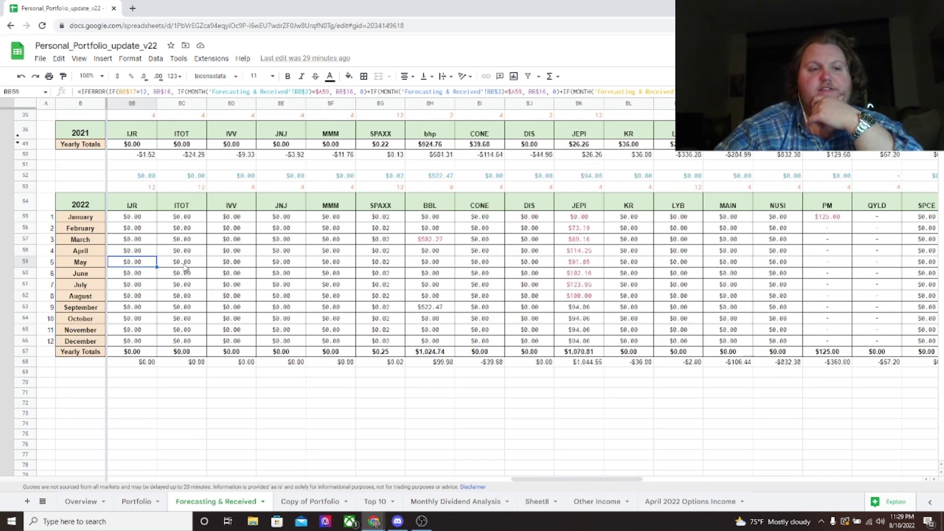
key("Left")
key("Left")
key("Left")
key("Left")
key("Left")
key("Left")
key("Left")
key("Left")
key("Left")
key("Left")
key("Left")
key("Left")
key("Left")
key("Left")
key("Left")
key("Left")
key("Left")
key("Left")
key("Left")
key("Left")
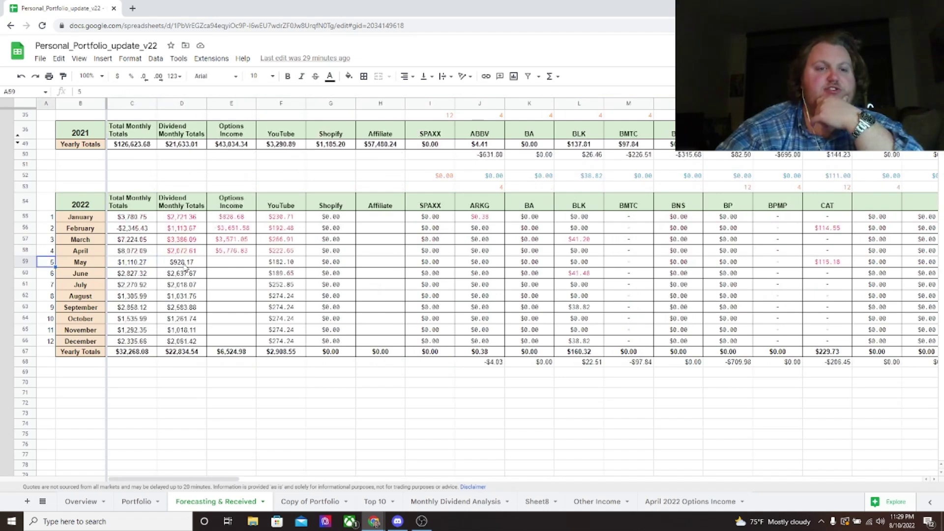
key("Down")
key("Right")
key("Right")
key("Right")
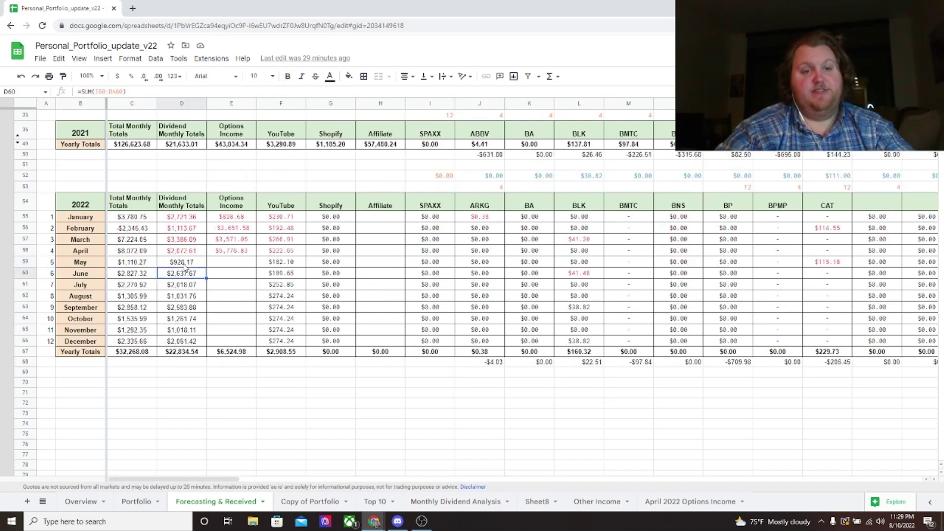
key("Up")
key("Right")
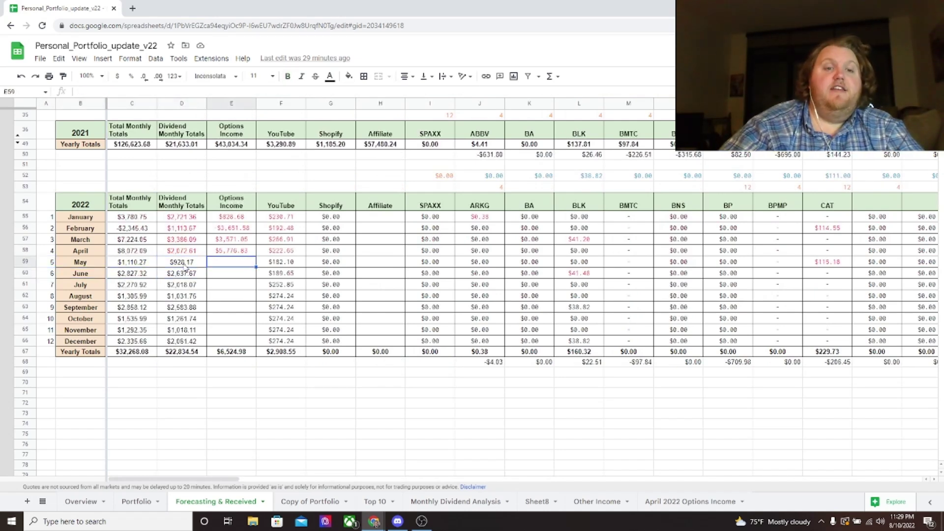
left_click(292, 264)
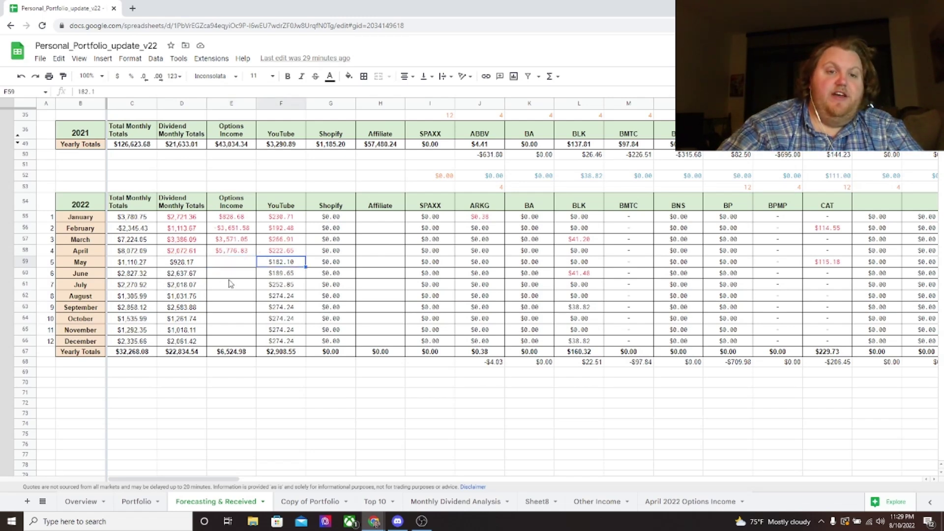
left_click(163, 267)
left_click(147, 266)
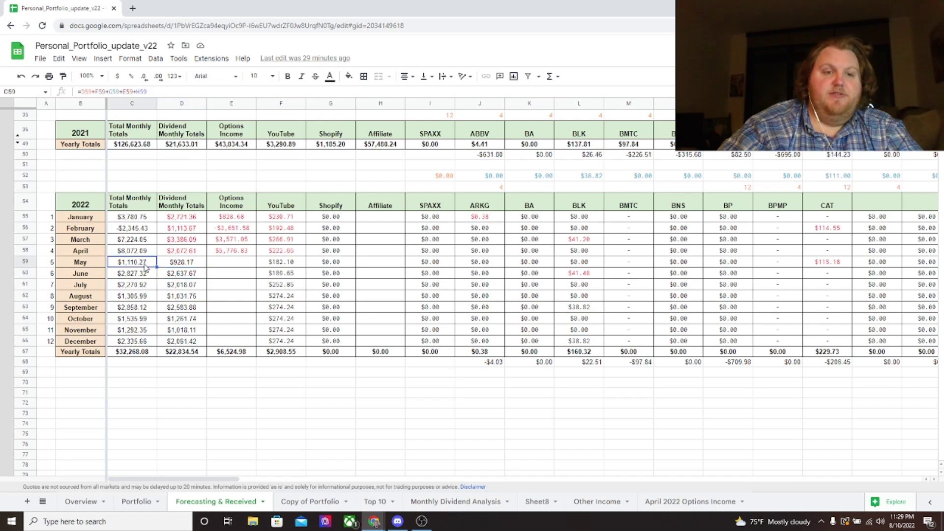
left_click(179, 275)
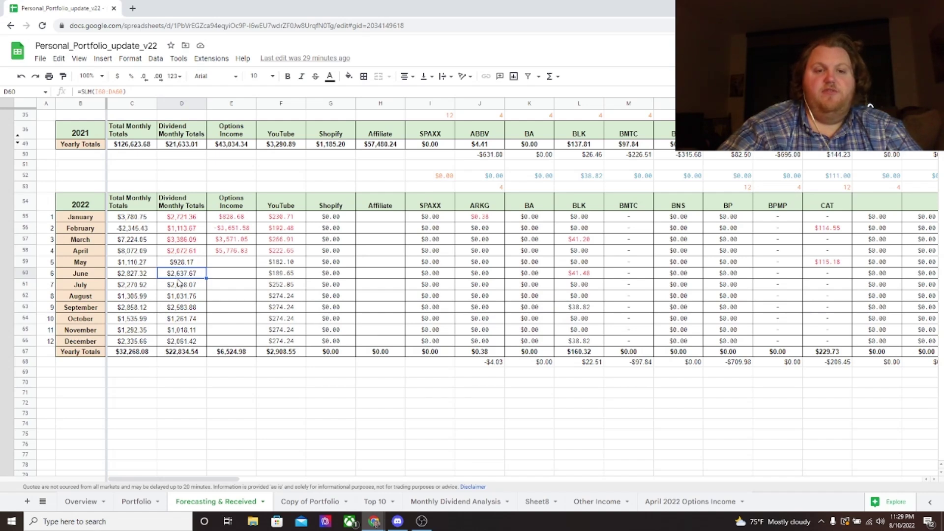
key("Right")
key("Right")
key("Right")
key("Right")
key("Right")
key("Right")
key("Right")
key("Right")
key("Right")
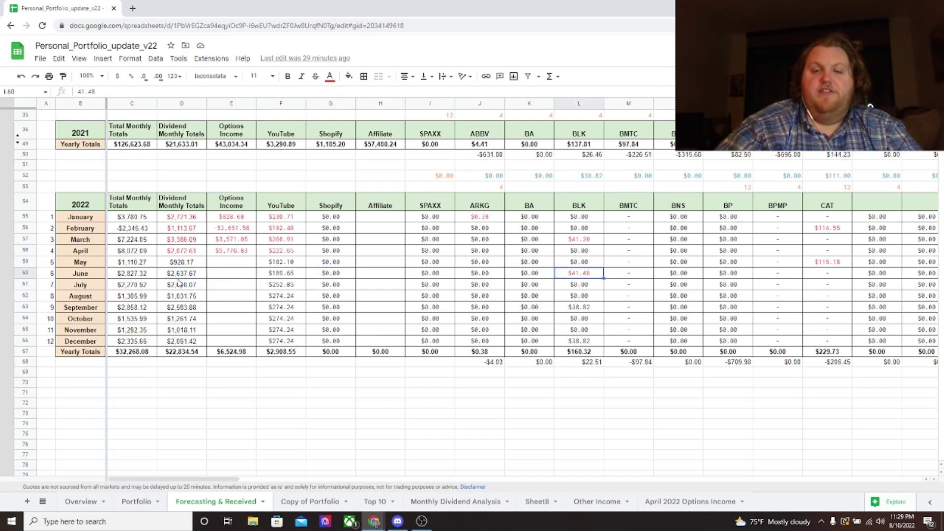
Review June dividends along row 60 for BLK ($41.48), Divo ($147.63), JEPI and JNJ.
key("Left")
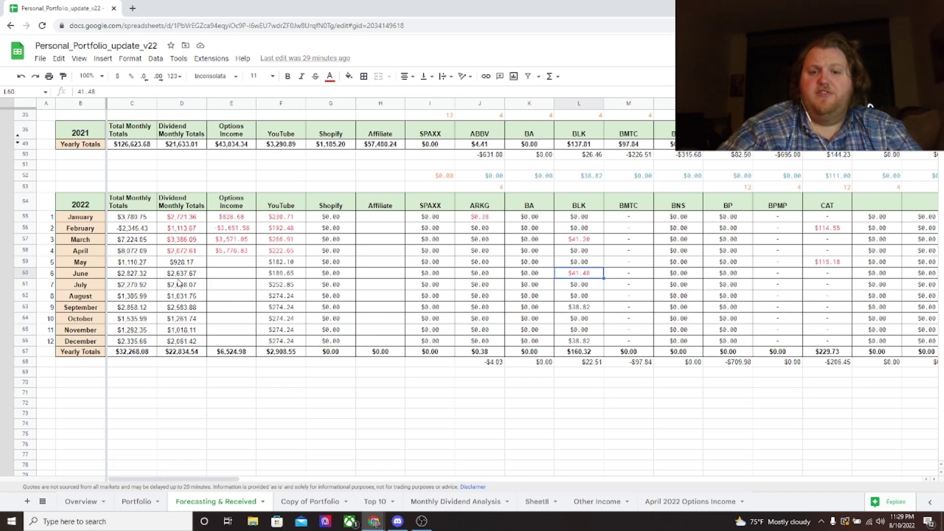
key("Down")
key("Down")
key("Down")
key("Down")
key("Up")
key("Up")
key("Up")
key("Up")
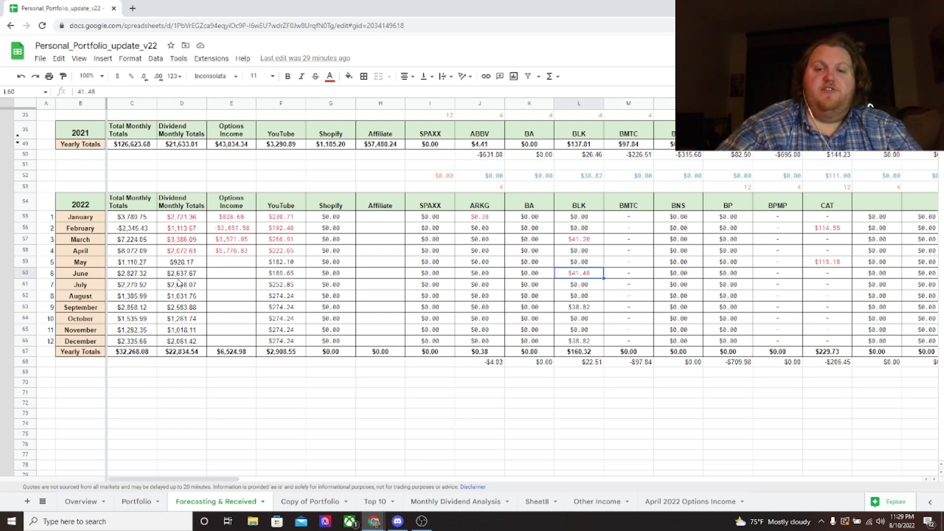
key("Right")
key("Right")
key("Right")
key("Right")
key("Right")
key("Right")
key("Right")
key("Right")
key("Right")
key("Right")
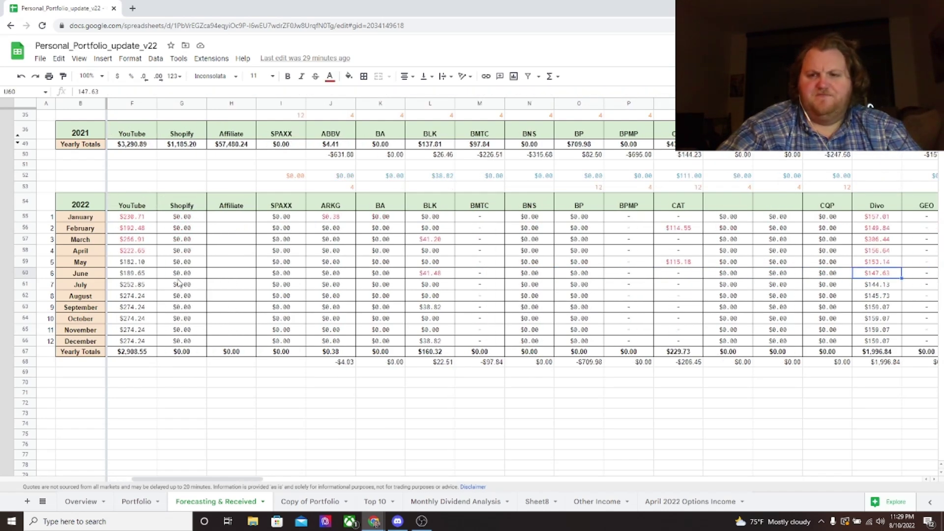
key("Right")
key("Right")
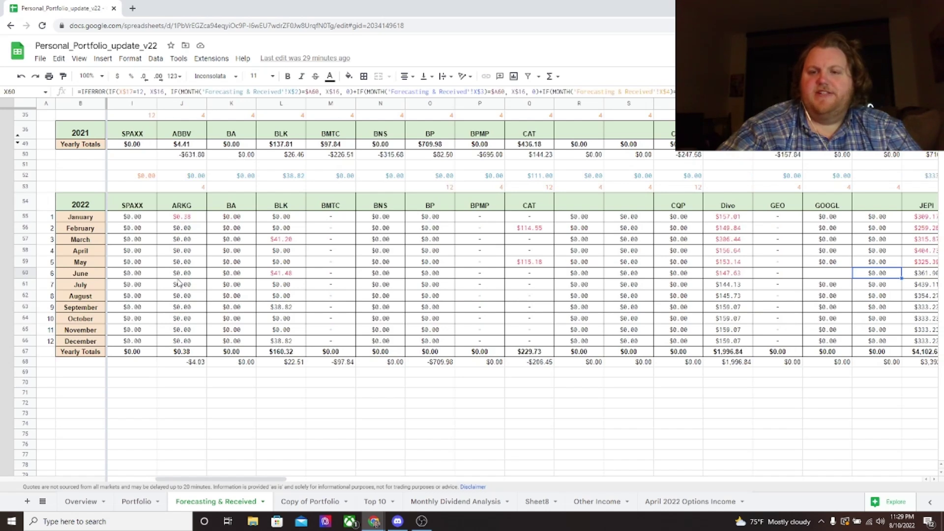
key("Left")
key("Left")
key("Left")
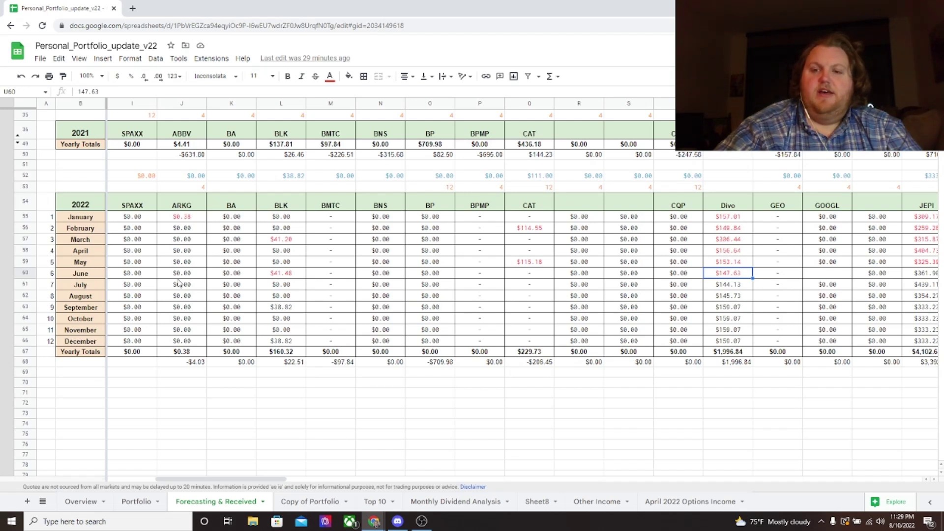
key("Right")
key("Right")
key("Right")
key("Right")
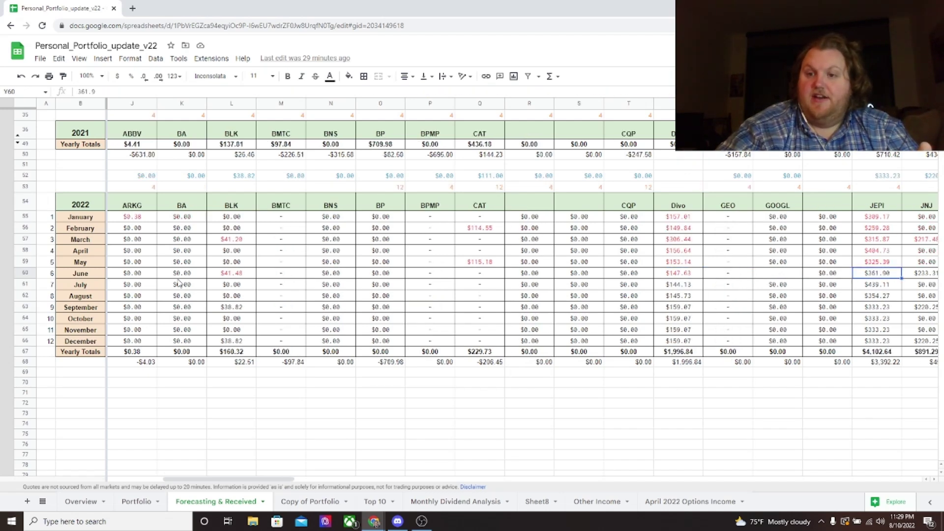
key("Right")
key("Right")
key("Right")
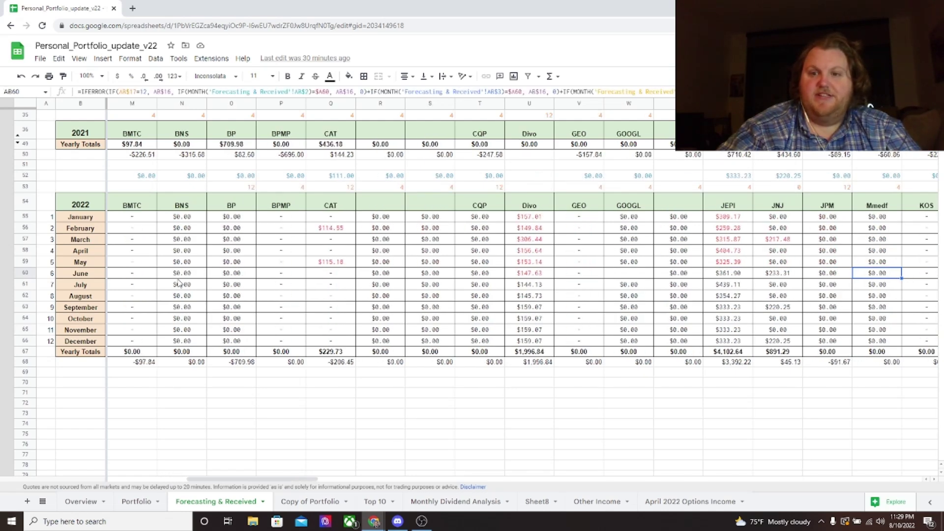
key("Left")
key("Left")
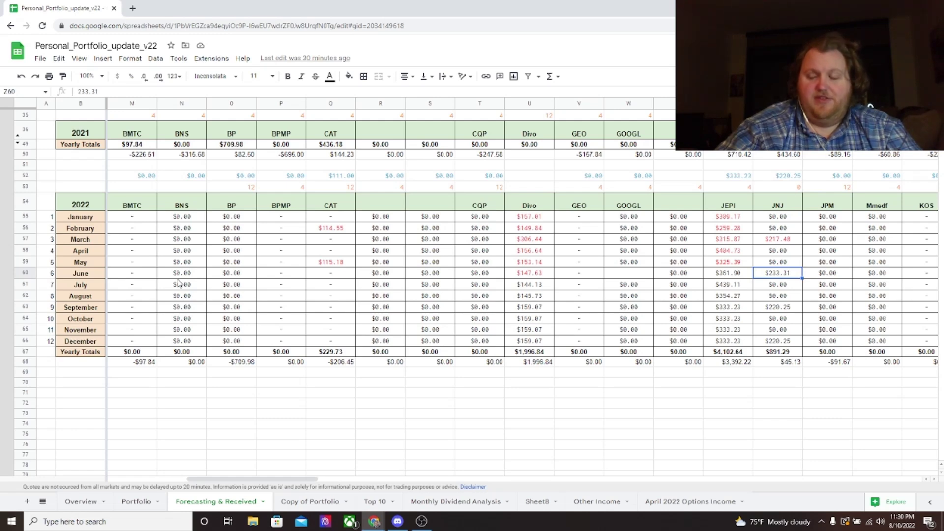
Step through June dividends for KOS, MGI, O ($114.95), PEP ($238.38), PLTR and QYLD.
key("Right")
key("Right")
key("Right")
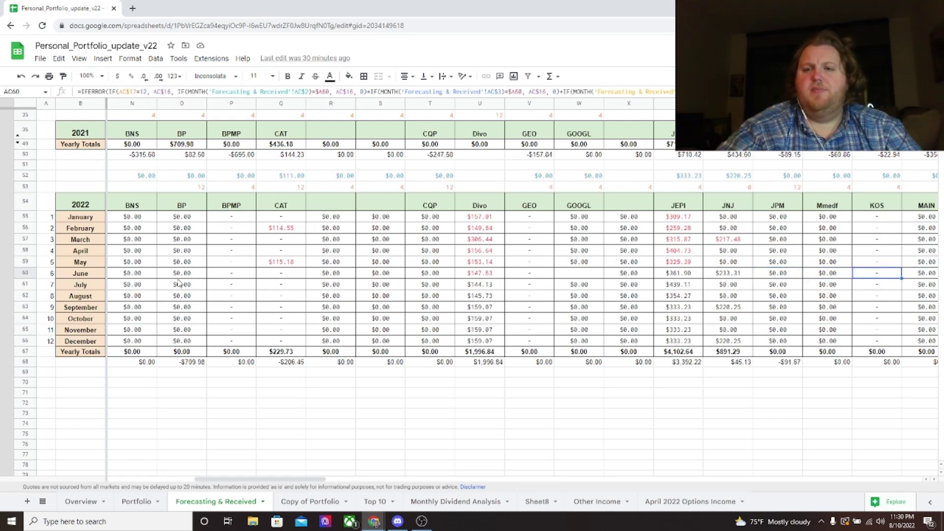
key("Right")
key("Right")
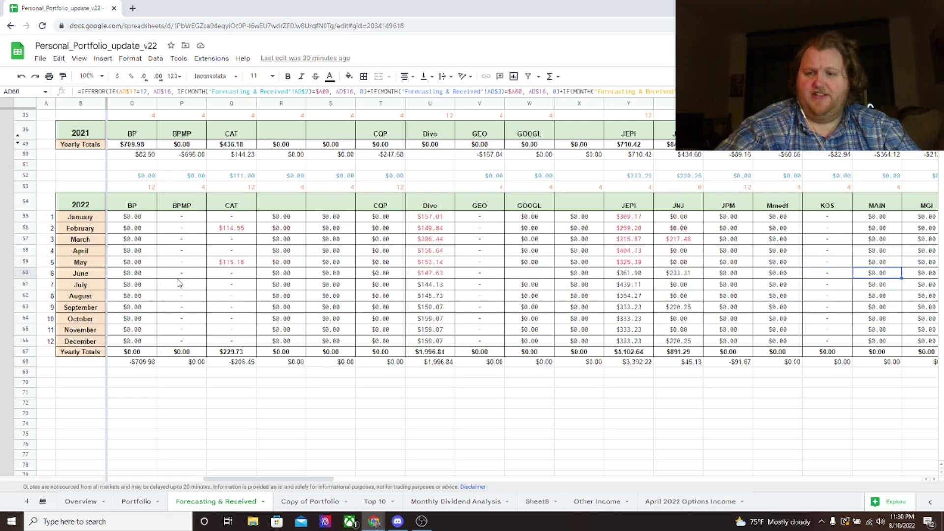
key("Right")
key("Right")
key("Right")
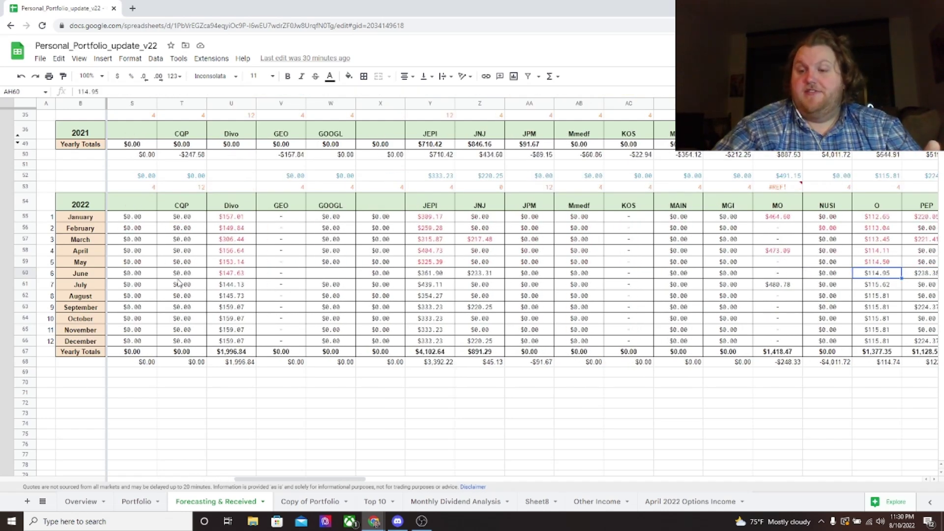
key("Right")
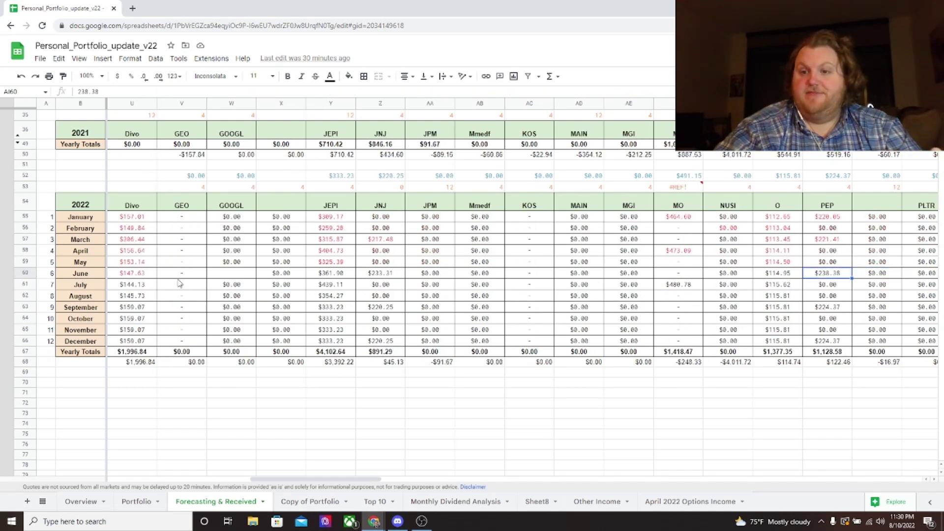
key("Right")
key("Right")
key("Right")
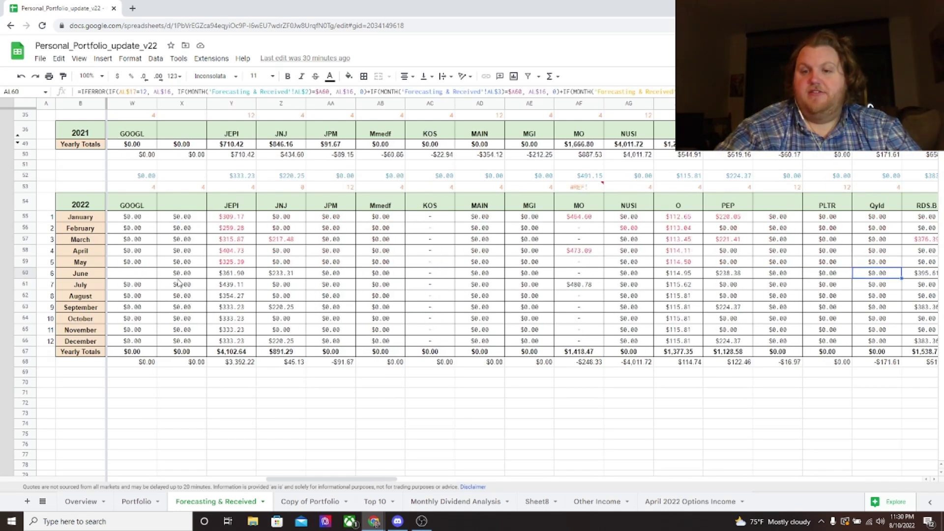
Check RDS.B's June dividend of $395.61 against its September dividend of $383.36.
key("Right")
key("Left")
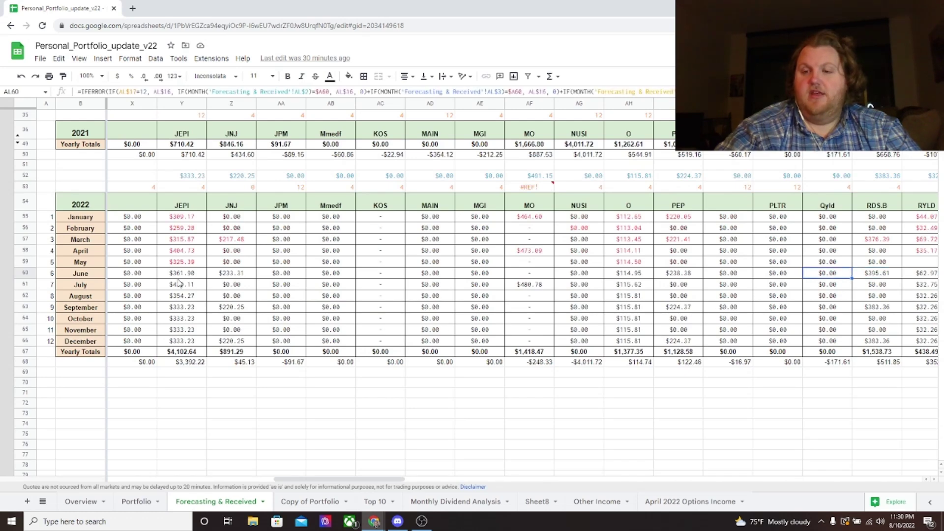
key("Right")
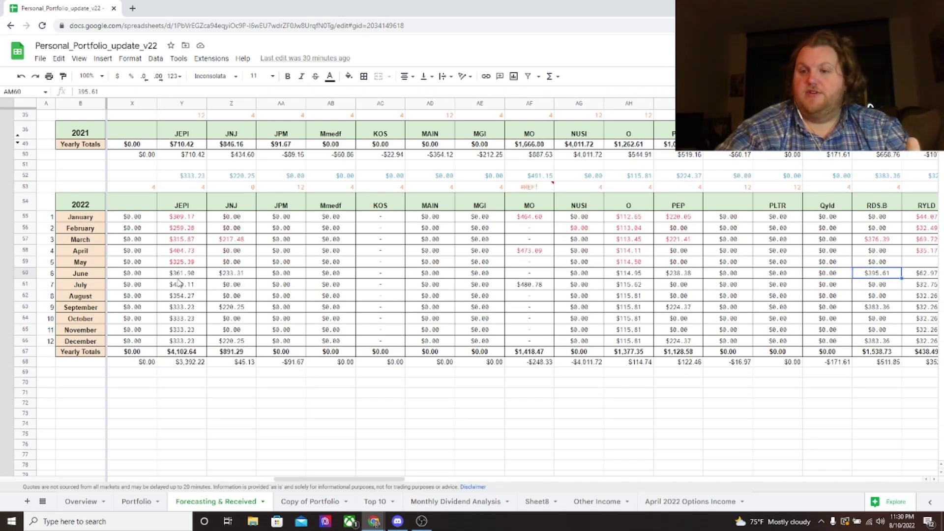
key("Right")
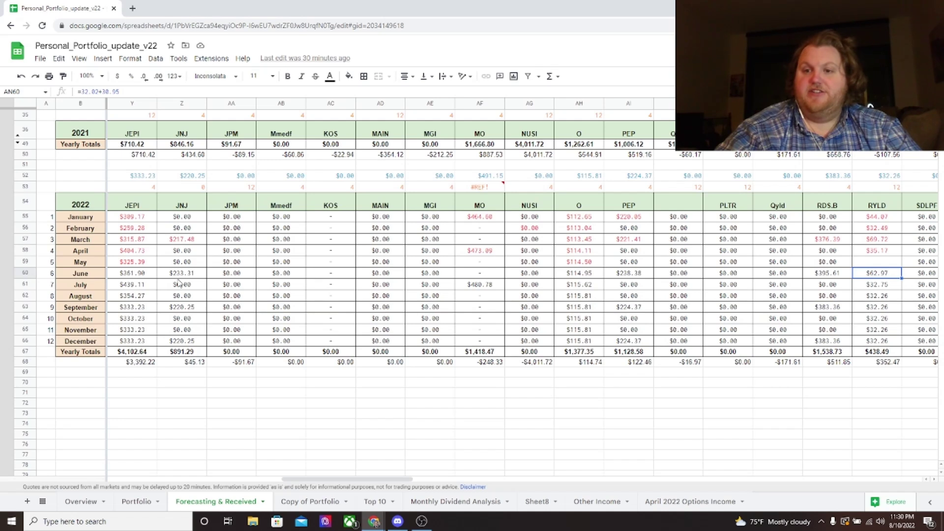
key("Left")
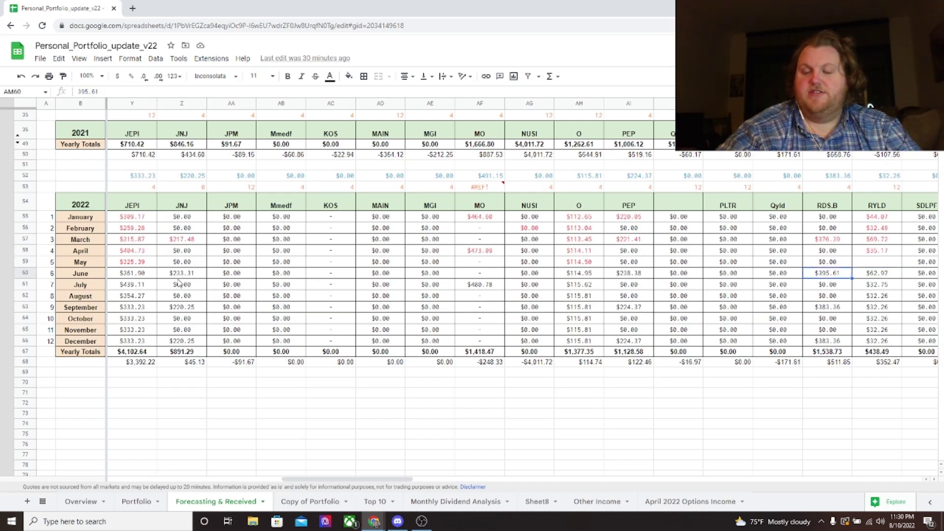
key("Down")
key("Down")
key("Down")
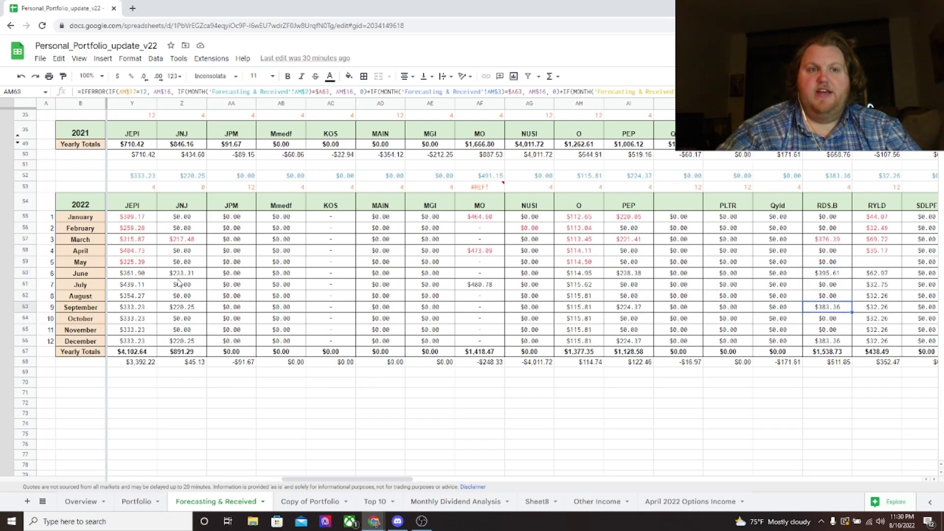
key("Up")
key("Up")
key("Up")
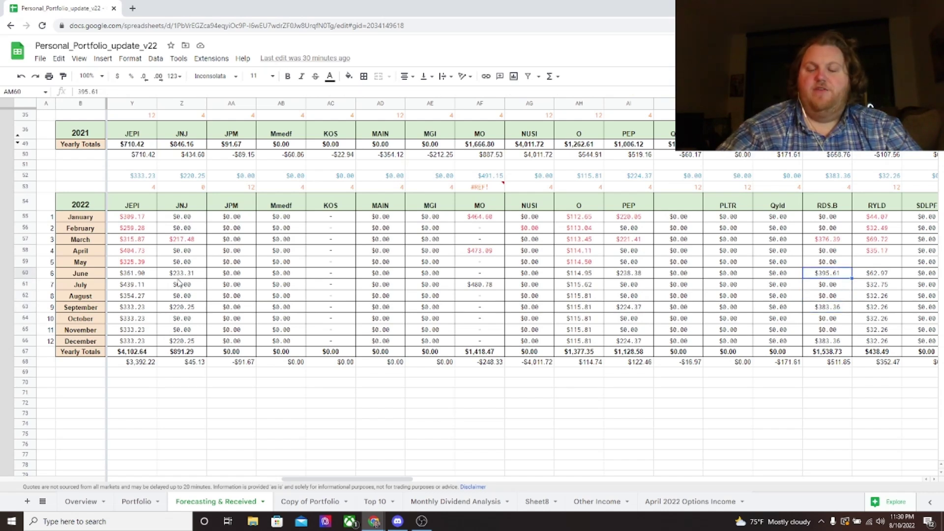
key("Up")
key("Down")
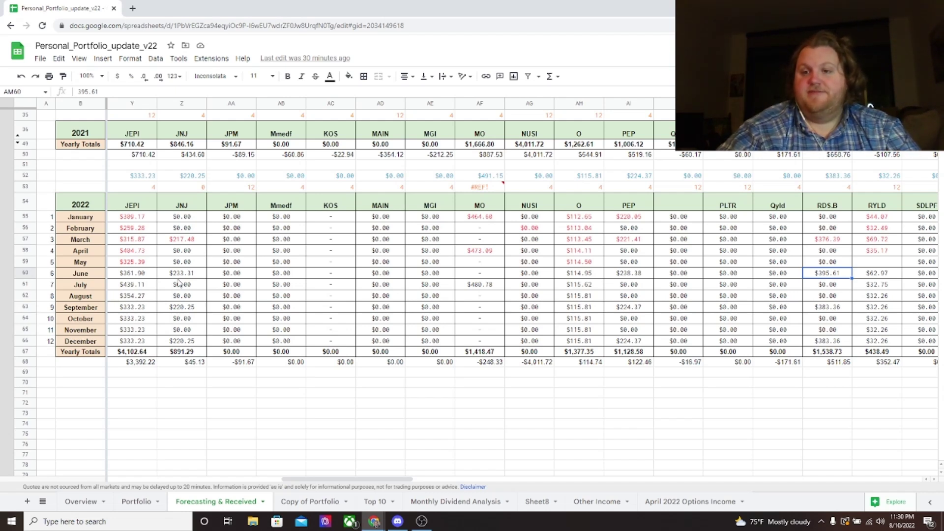
key("Down")
key("Down")
key("Down")
key("Up")
key("Up")
key("Up")
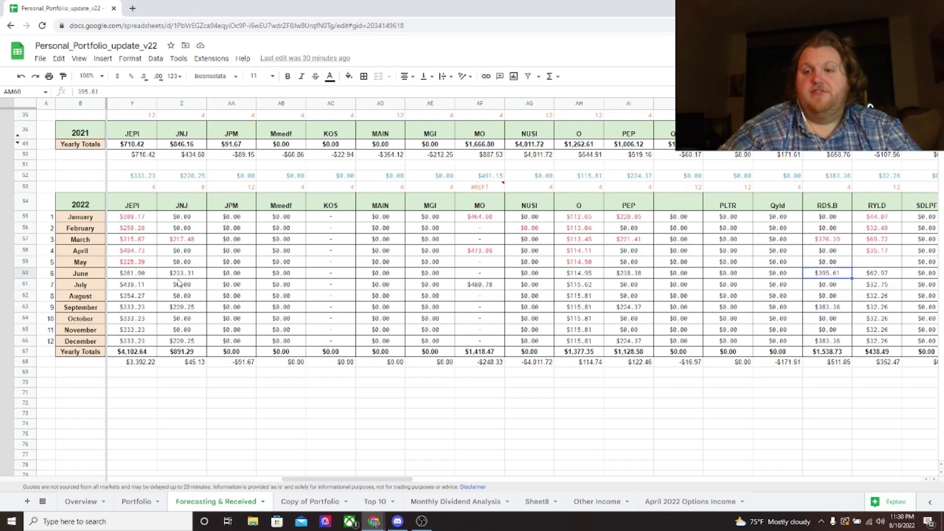
key("Right")
scroll(179, 282, "right", 1)
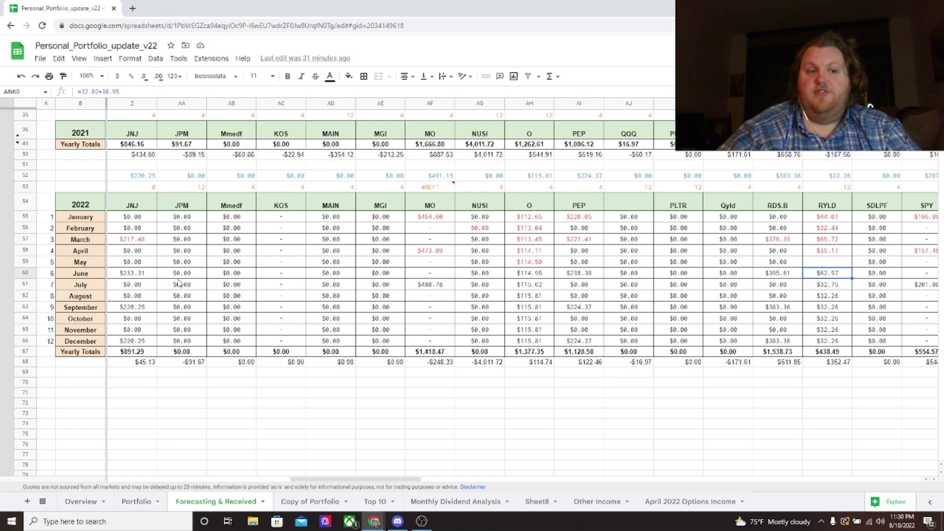
key("Right")
key("Right")
key("Right")
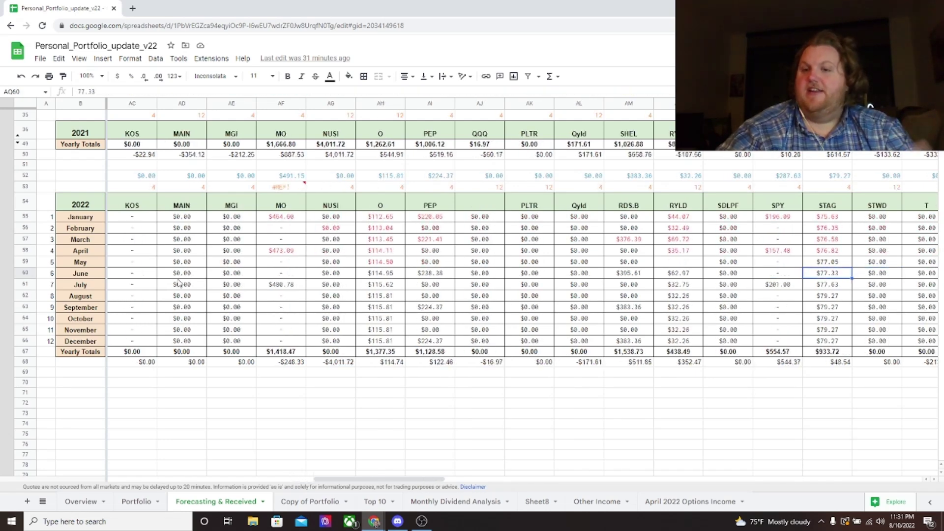
key("Right")
key("Right")
key("Right")
key("Right")
key("Right")
key("Right")
key("Right")
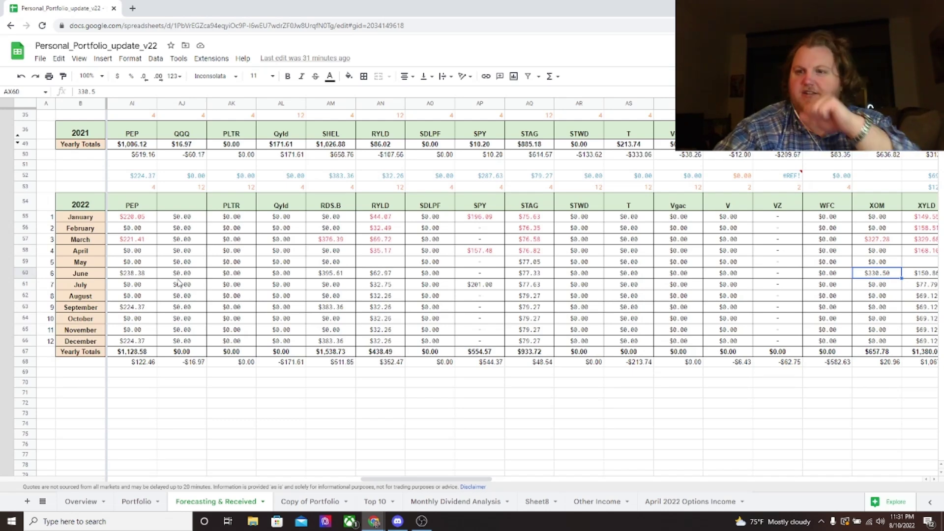
key("Right")
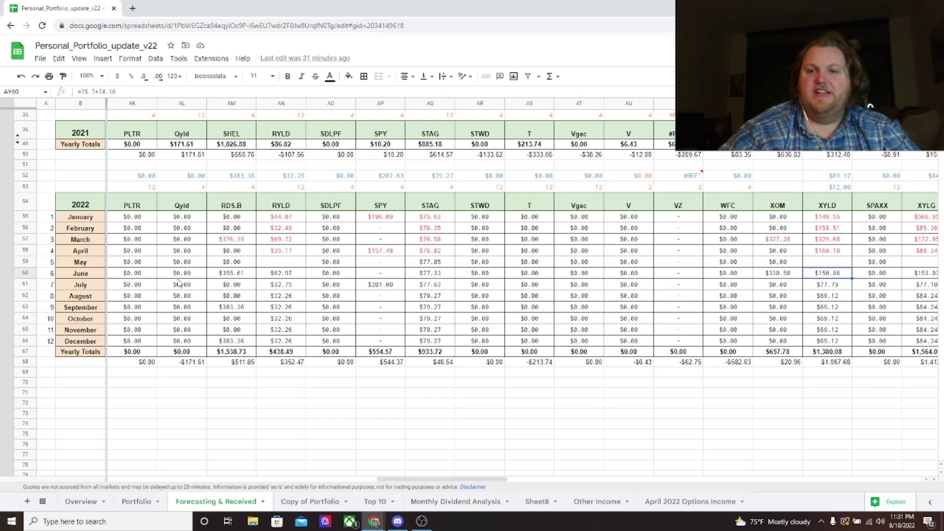
key("Right")
key("Right")
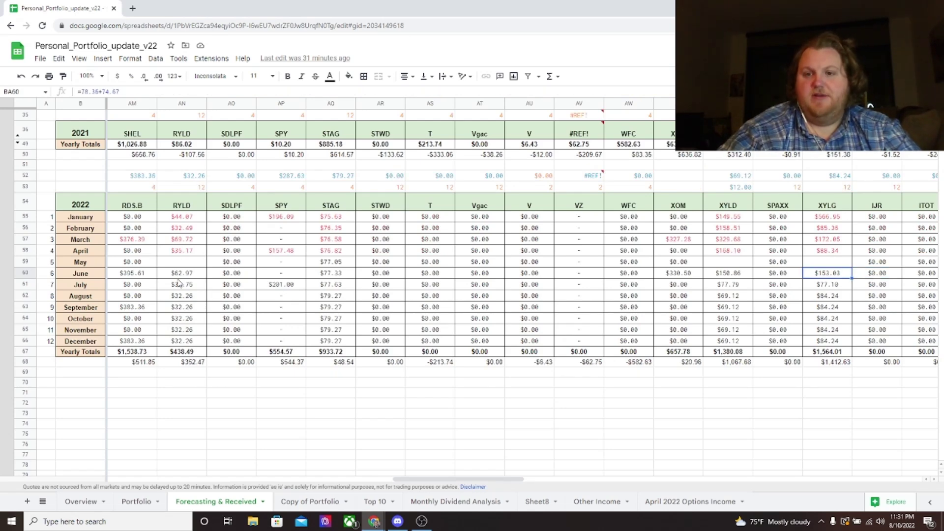
key("Right")
key("Right")
key("Right")
key("Right")
key("Right")
key("Right")
key("Right")
key("Right")
key("Right")
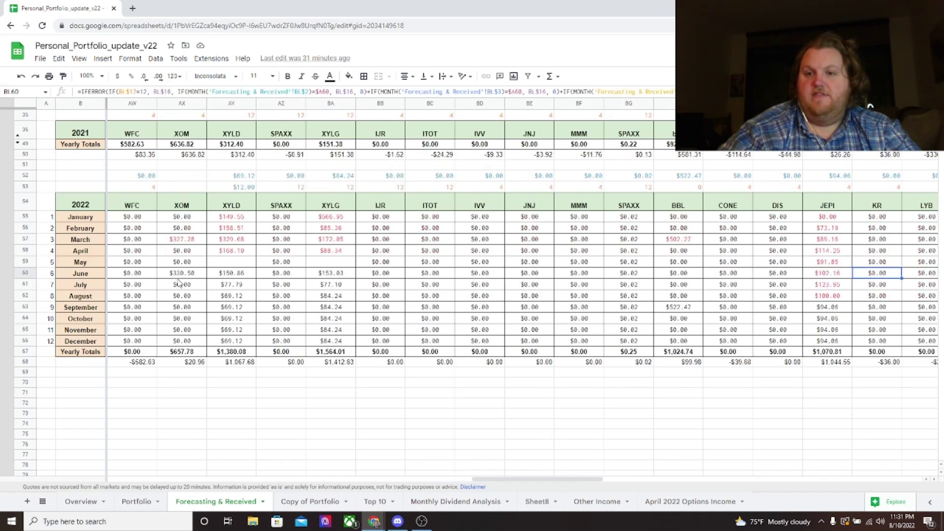
key("Right")
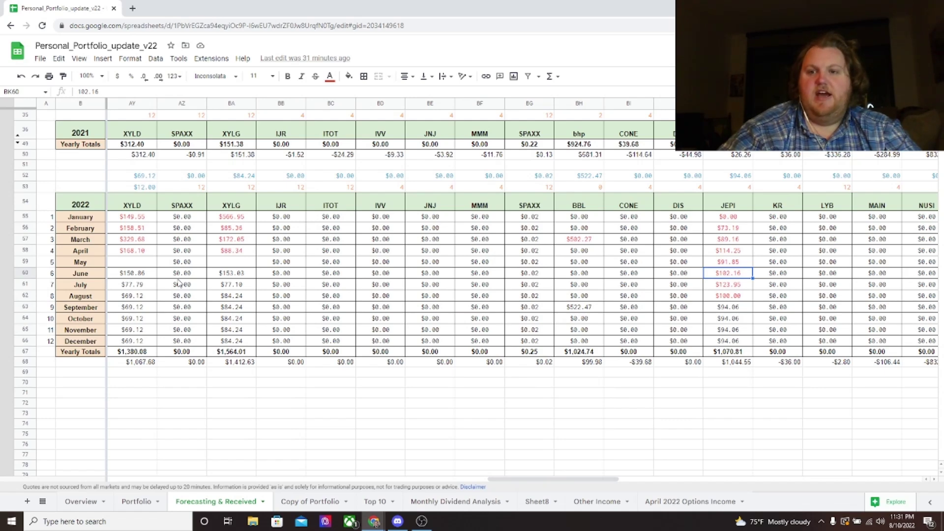
key("Right")
key("Right")
key("Right")
key("Right")
key("Right")
key("Right")
key("Right")
key("Right")
key("Right")
key("Right")
key("Right")
key("Right")
key("Right")
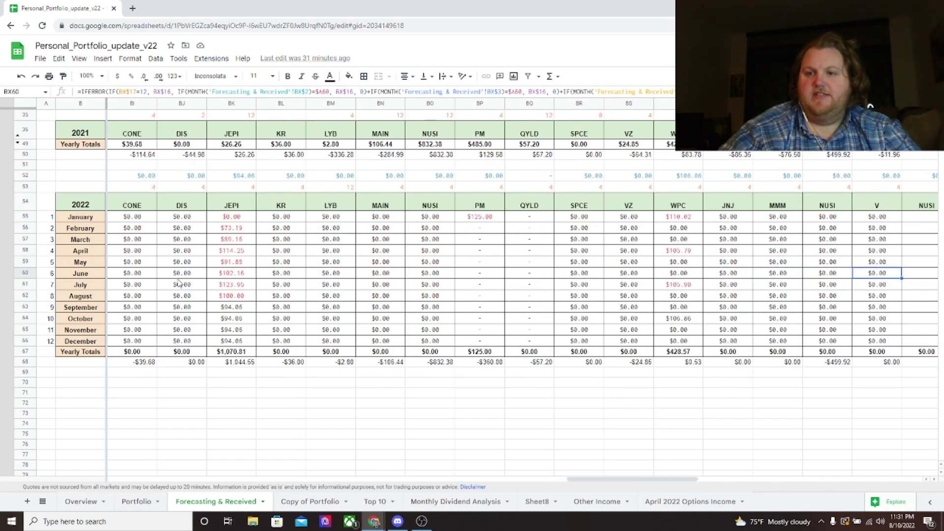
key("Left")
key("Left")
key("Left")
key("Left")
key("Left")
key("Left")
key("Left")
key("Left")
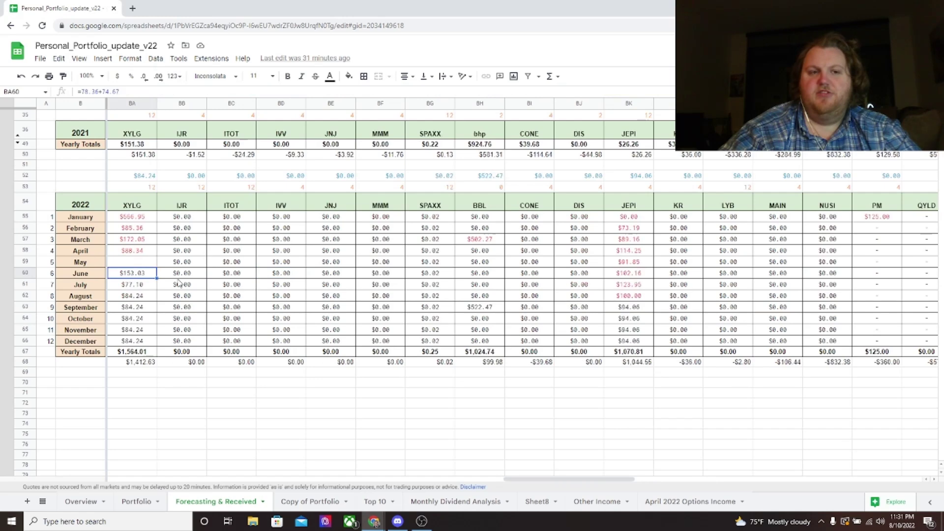
key("Left")
key("Left")
key("Left")
key("Left")
key("Left")
key("Left")
key("Left")
key("Left")
key("Left")
key("Left")
key("Left")
key("Left")
key("Left")
key("Left")
key("Left")
key("Left")
key("Left")
key("Left")
key("Left")
key("Left")
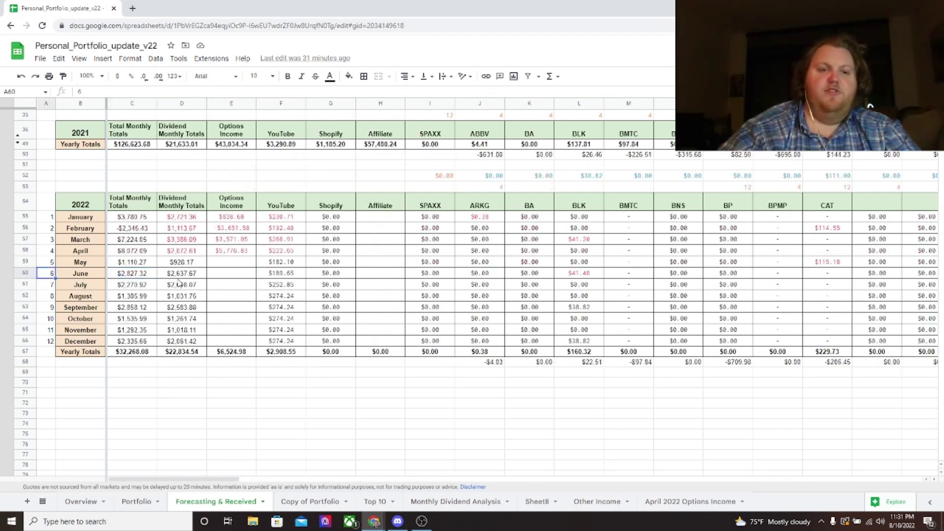
key("Right")
key("Right")
key("Right")
key("Right")
key("Right")
key("Right")
key("Left")
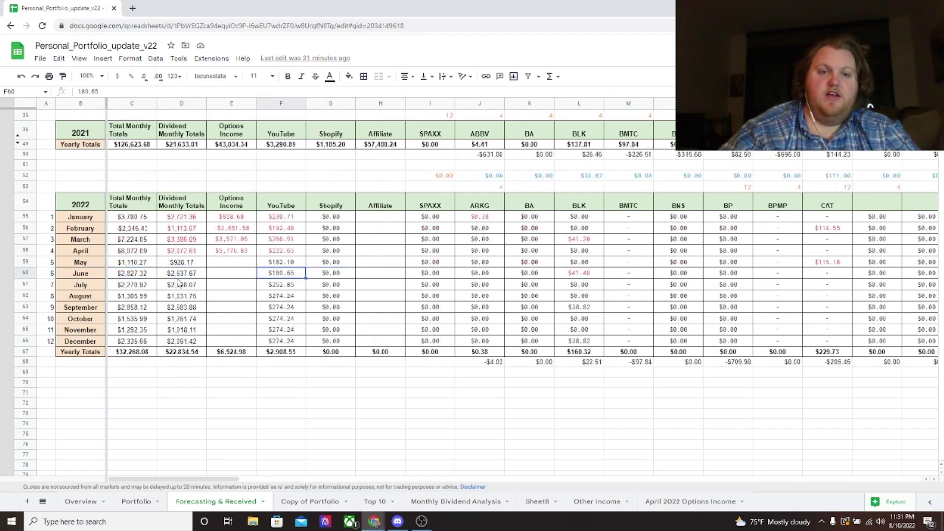
key("shift+Left")
key("shift+Left")
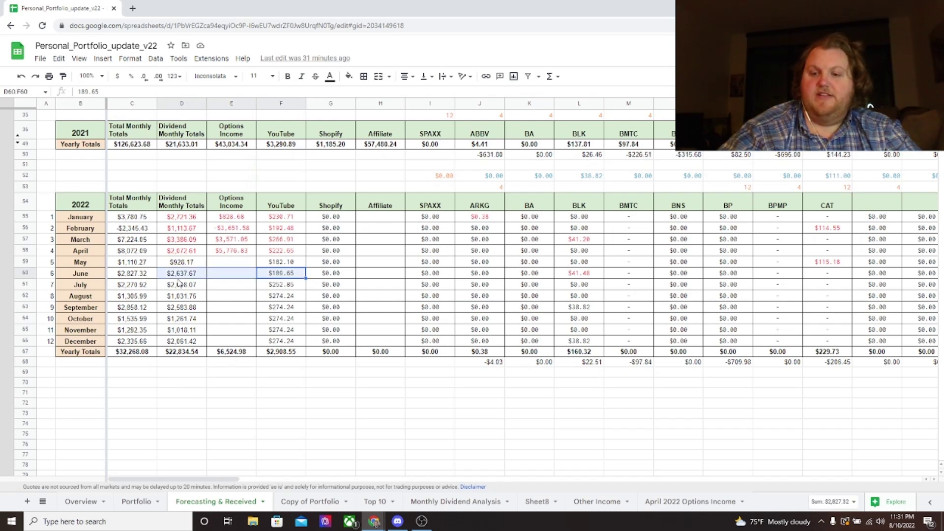
key("Left")
key("Left")
key("Left")
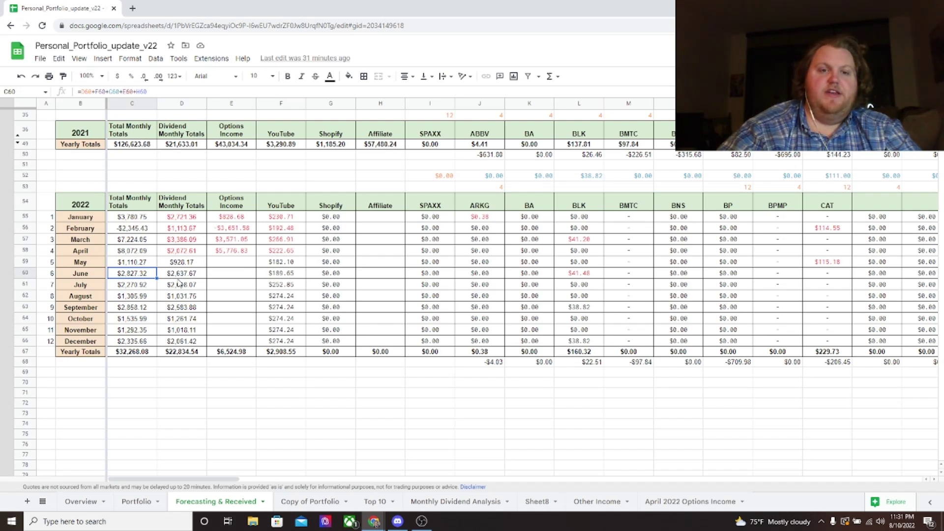
key("Up")
key("Up")
key("Up")
key("Up")
key("Up")
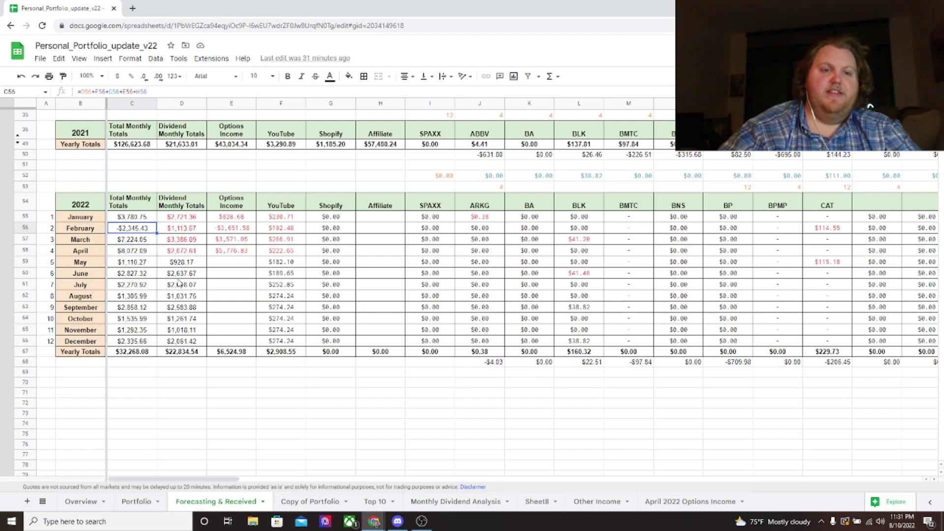
key("Down")
key("Down")
key("Down")
key("Up")
key("Right")
key("Right")
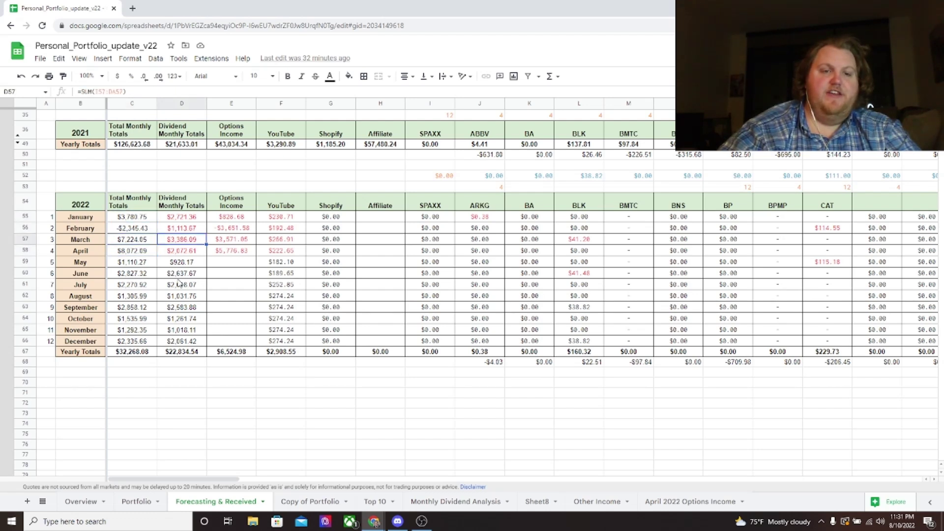
key("Down")
key("Down")
key("Down")
key("Down")
key("Up")
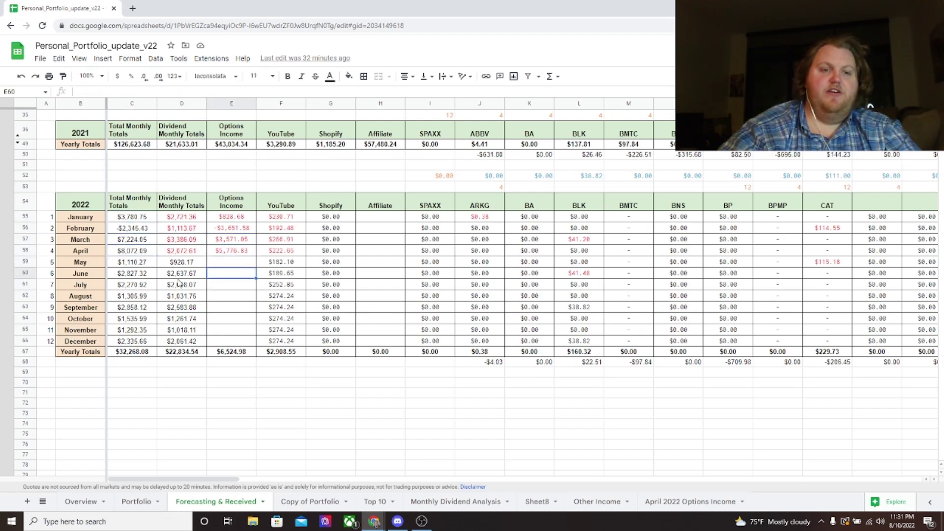
key("Up")
key("Down")
key("Down")
key("Left")
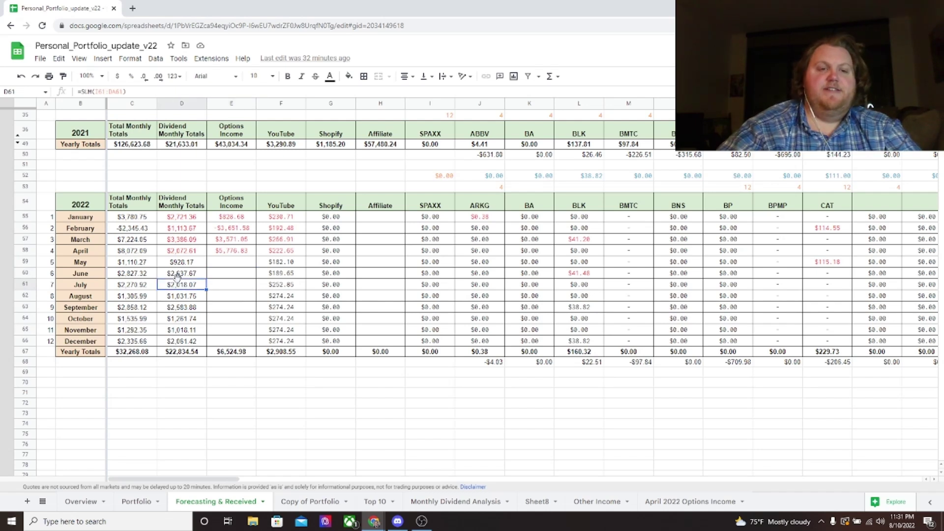
key("Up")
key("Up")
key("Up")
key("Up")
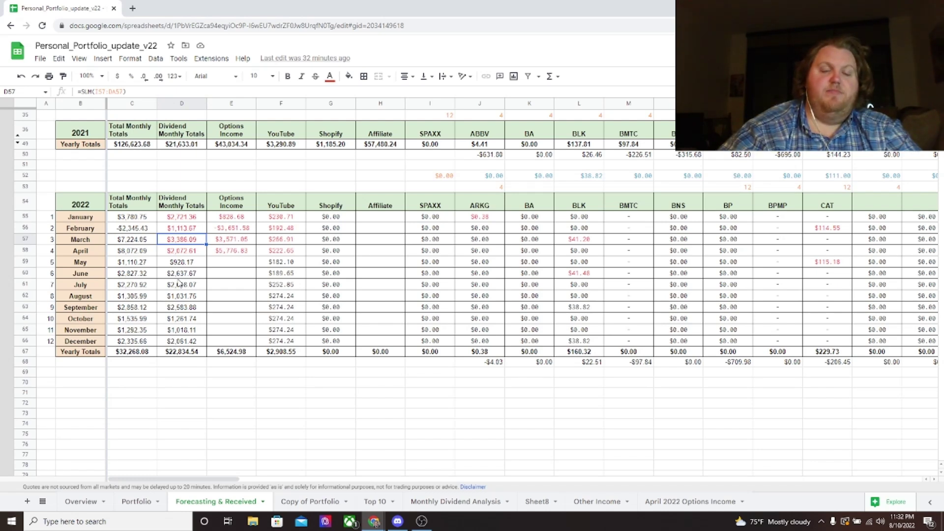
key("Down")
key("Down")
key("Down")
key("Down")
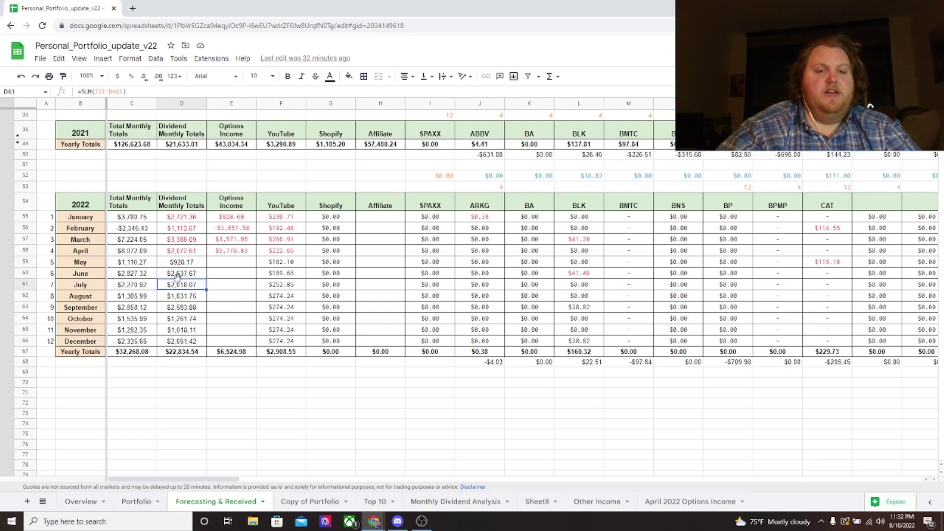
key("Right")
key("Right")
key("Right")
key("Right")
key("Right")
key("Right")
key("Right")
key("Right")
key("Right")
key("Right")
key("Right")
key("Right")
key("Right")
key("Right")
key("Right")
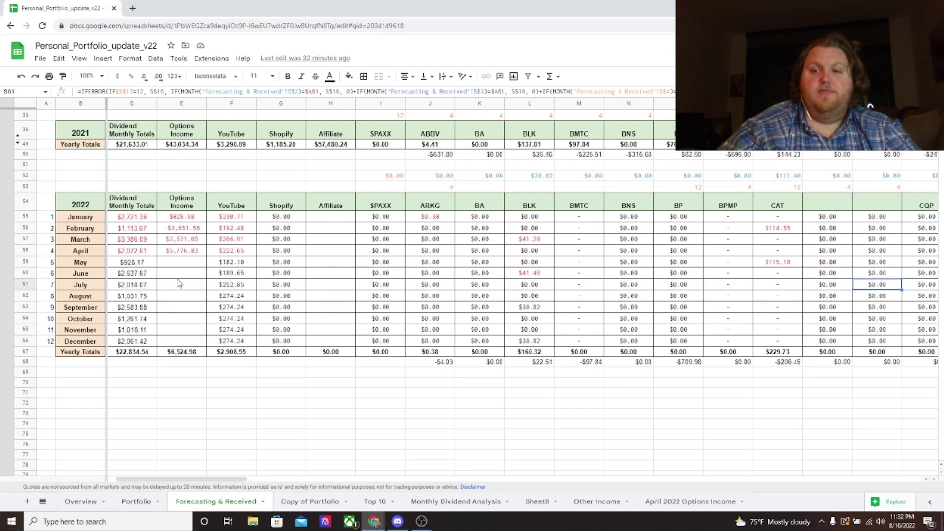
key("Right")
key("Right")
key("Right")
key("Right")
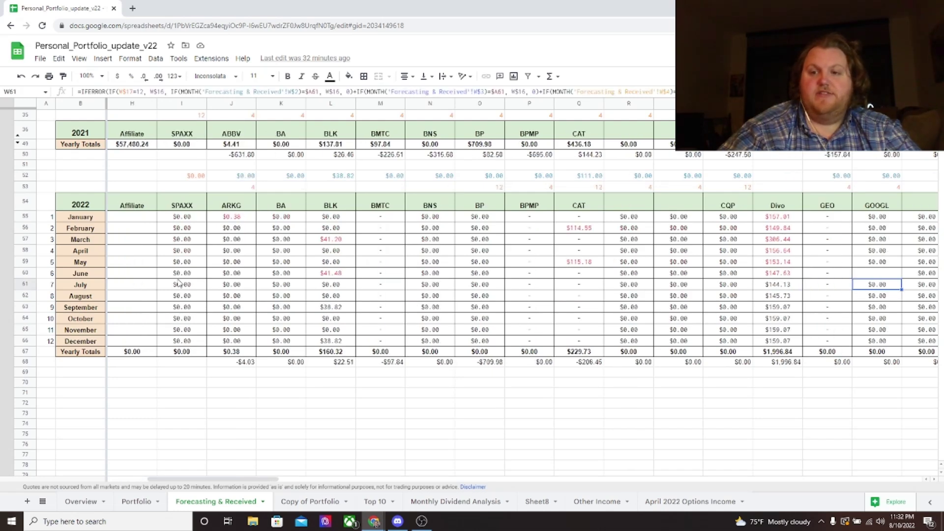
key("Right")
key("Right")
key("Right")
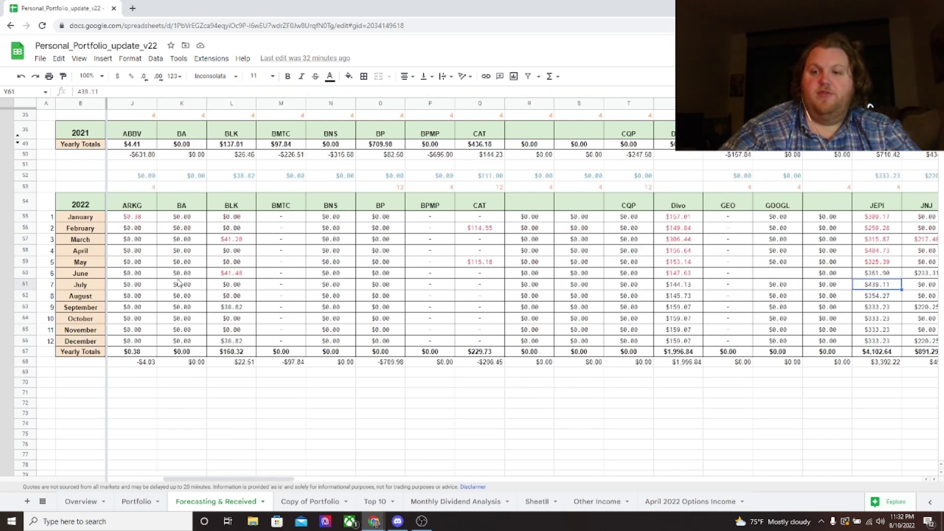
key("Left")
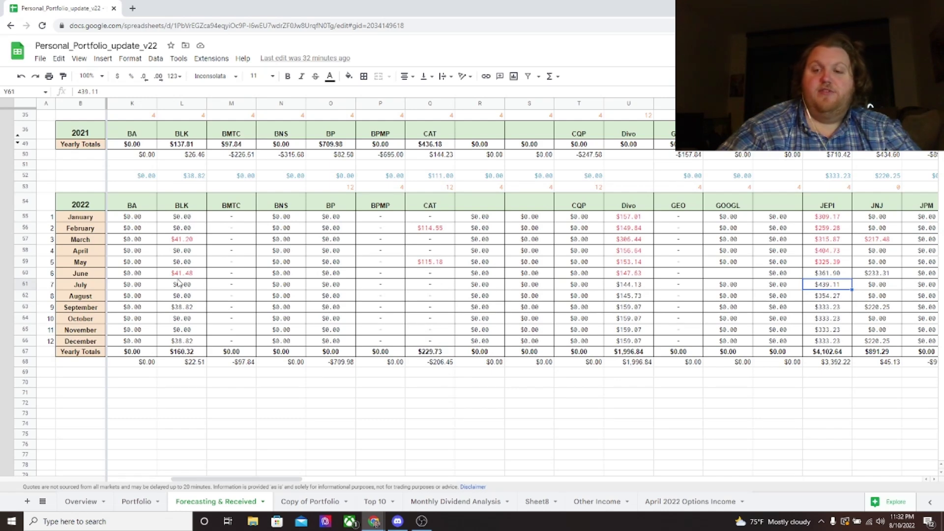
key("Right")
key("Right")
key("Right")
key("Right")
key("Right")
key("Right")
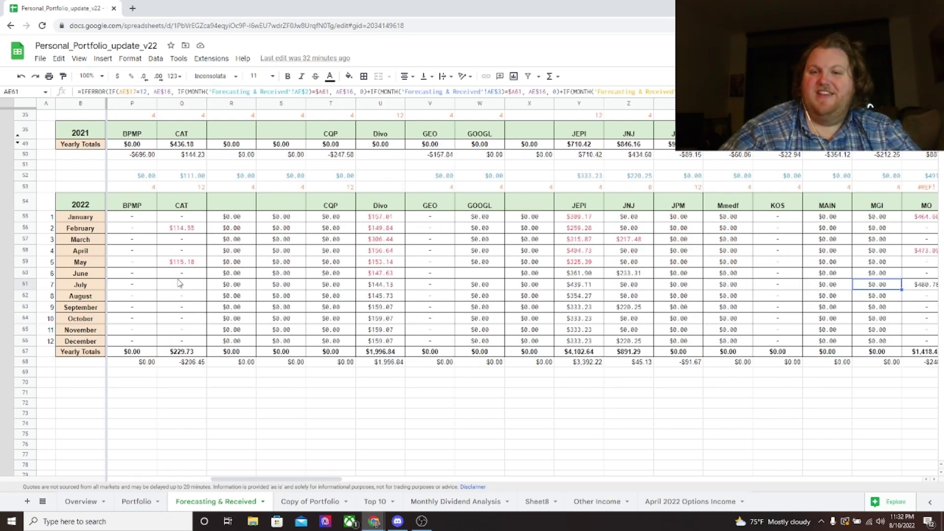
key("Right")
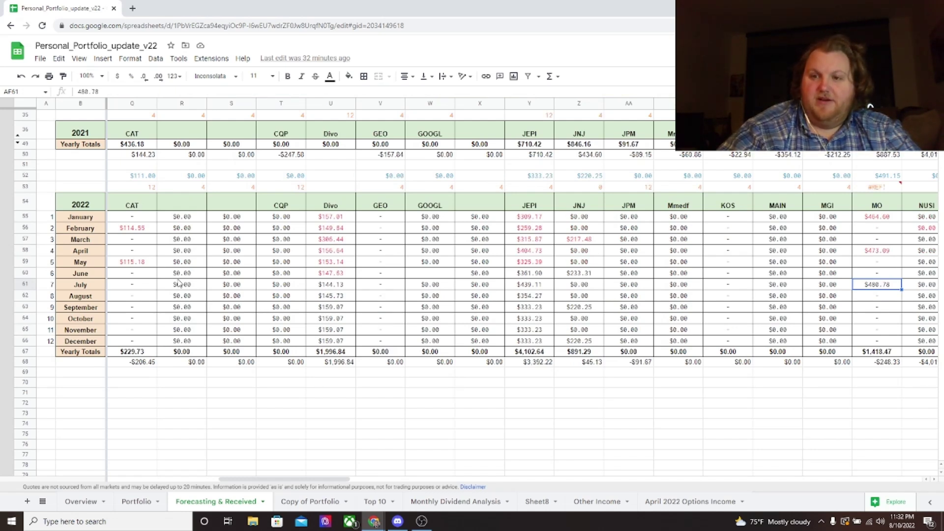
key("Right")
key("Right")
key("Right")
key("Right")
key("Right")
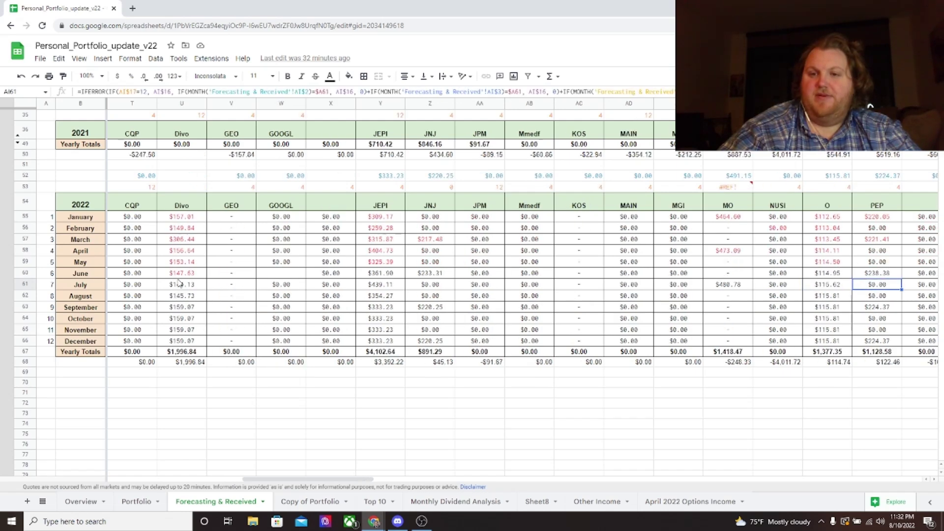
key("Left")
key("Left")
key("Left")
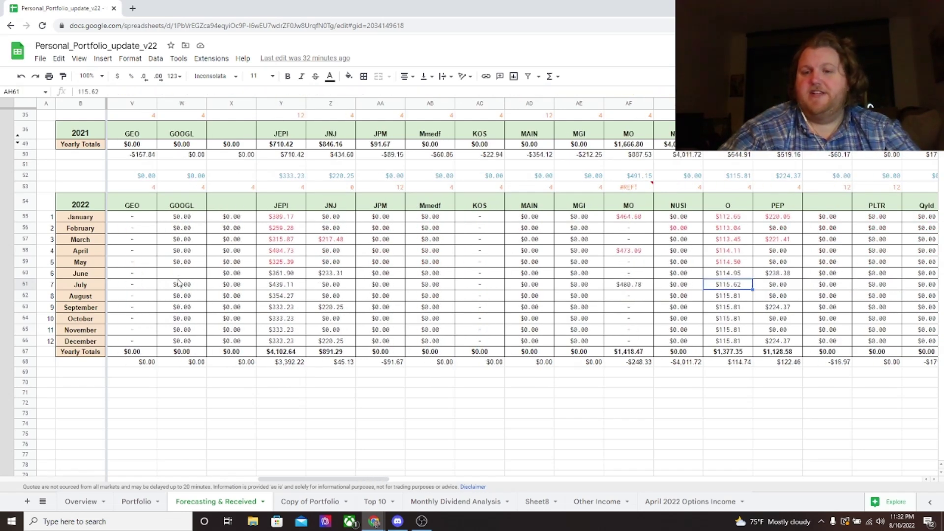
key("Right")
key("Right")
key("Right")
key("Right")
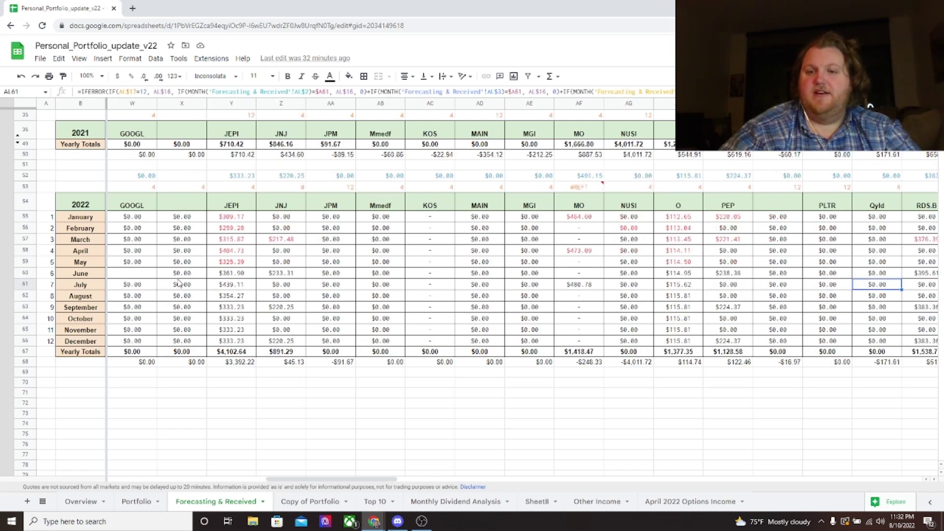
key("Right")
key("Right")
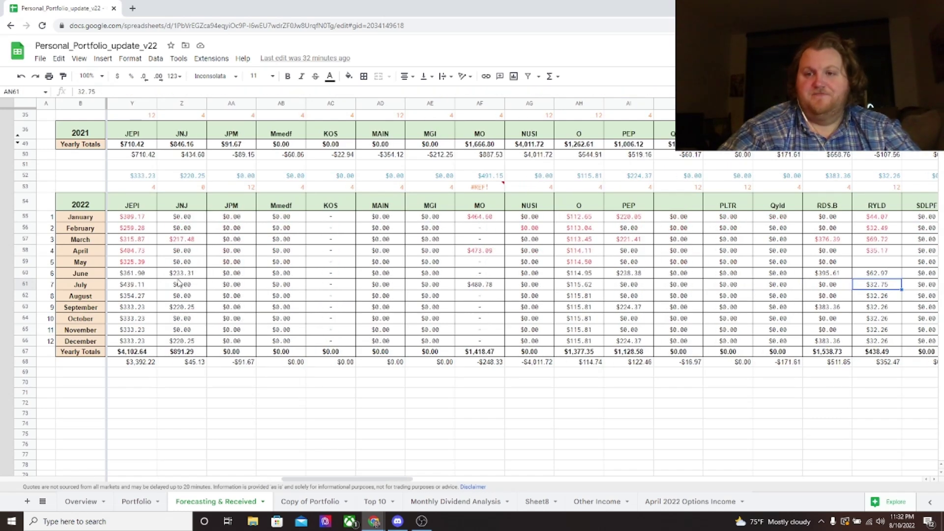
key("Right")
key("Right")
key("Right")
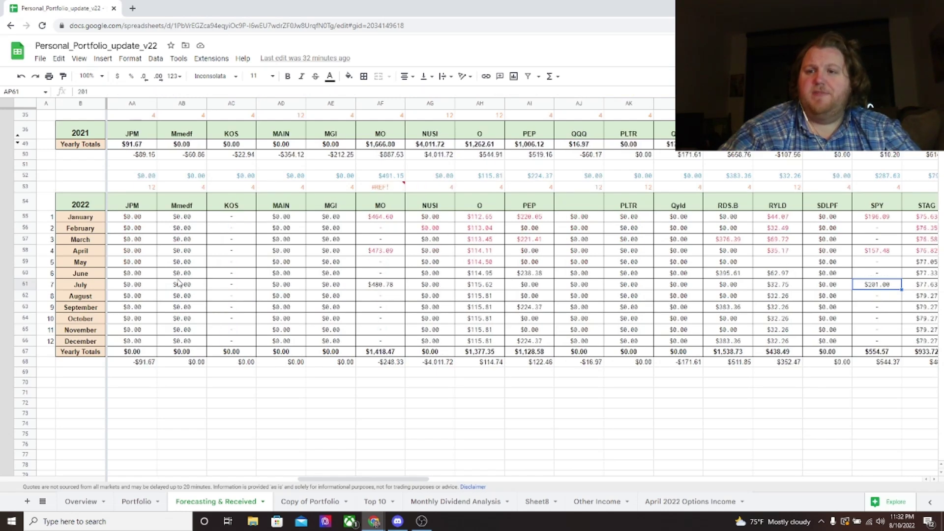
key("Left")
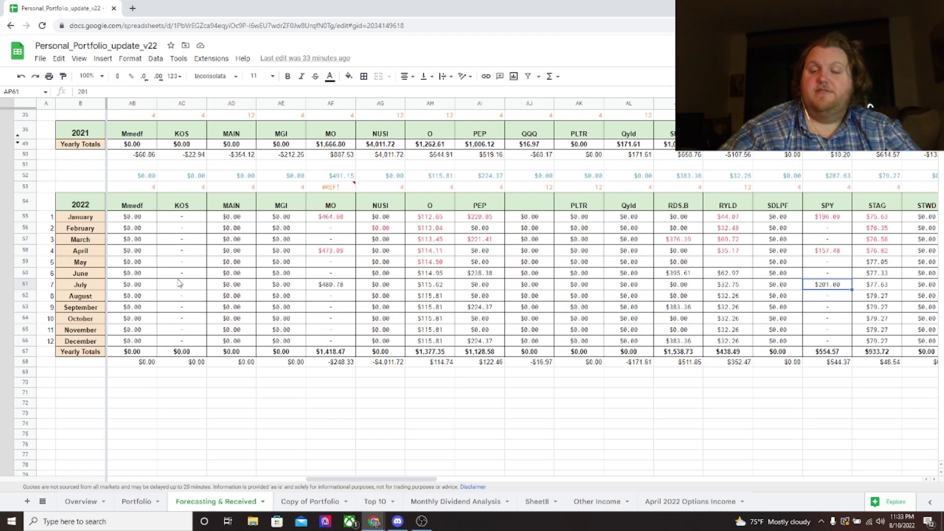
key("Left")
key("Left")
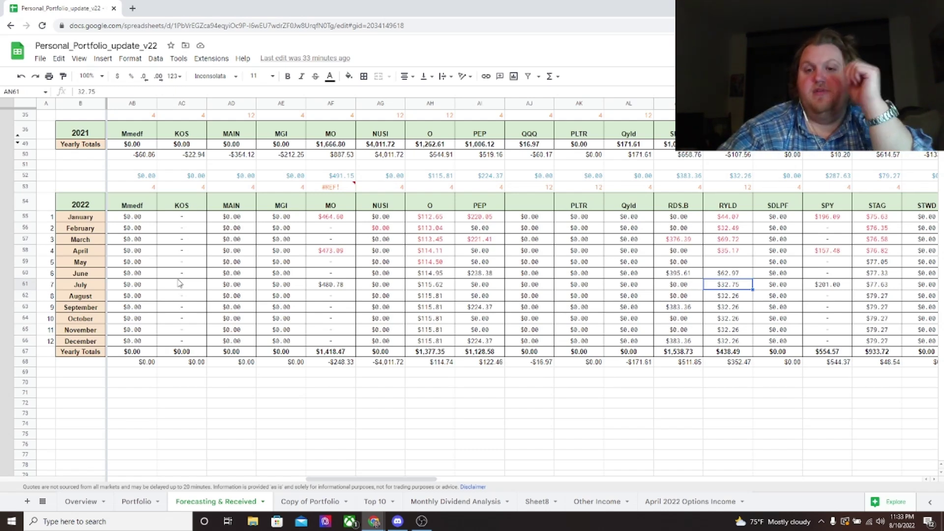
key("Left")
key("Left")
key("Left")
key("Left")
key("Left")
key("Left")
key("Left")
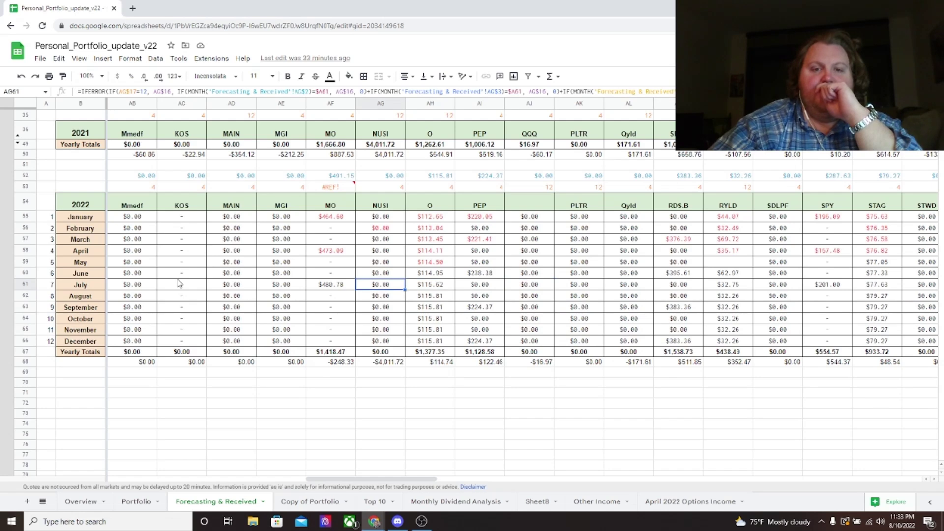
key("Right")
key("Right")
key("Right")
key("Right")
key("Right")
key("Right")
key("Right")
key("Right")
key("Right")
key("Right")
key("Right")
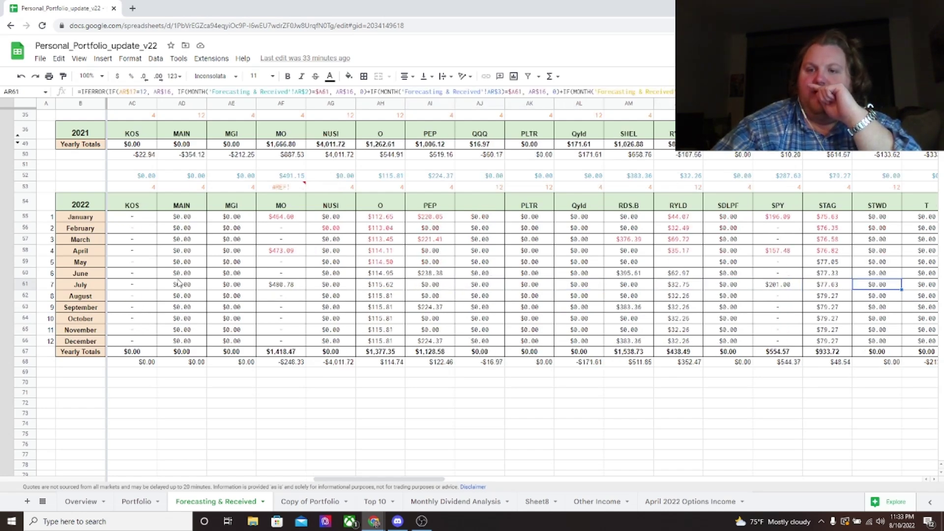
key("Right")
key("Right")
key("Right")
key("Right")
key("Right")
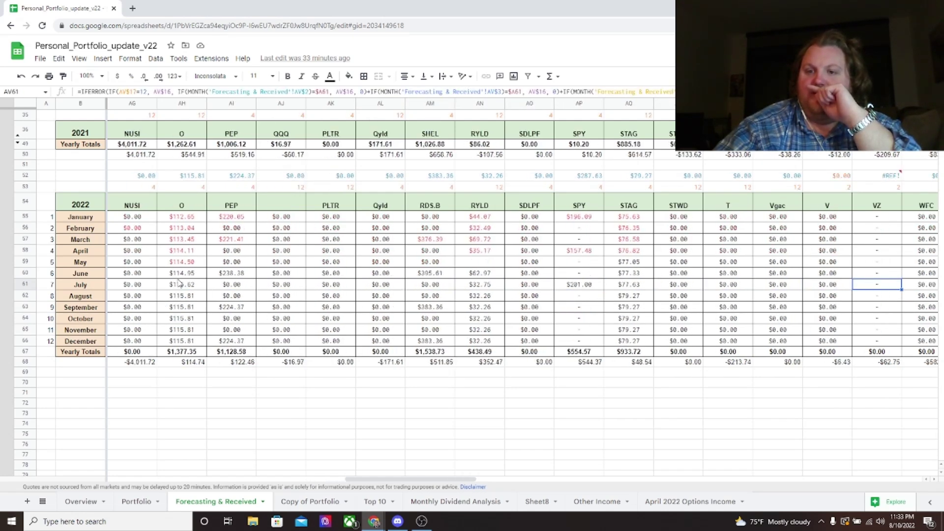
key("Right")
key("Right")
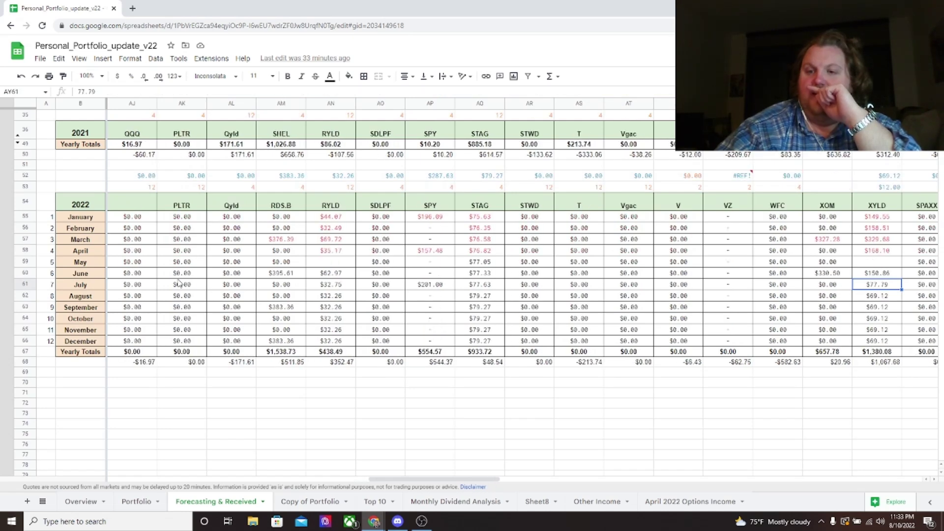
scroll(180, 283, "right", 1)
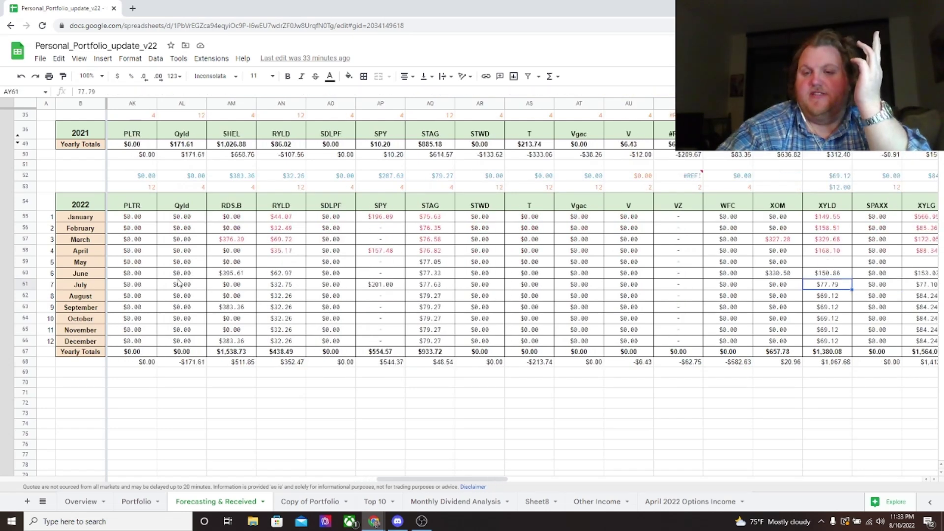
key("Right")
scroll(180, 282, "right", 2)
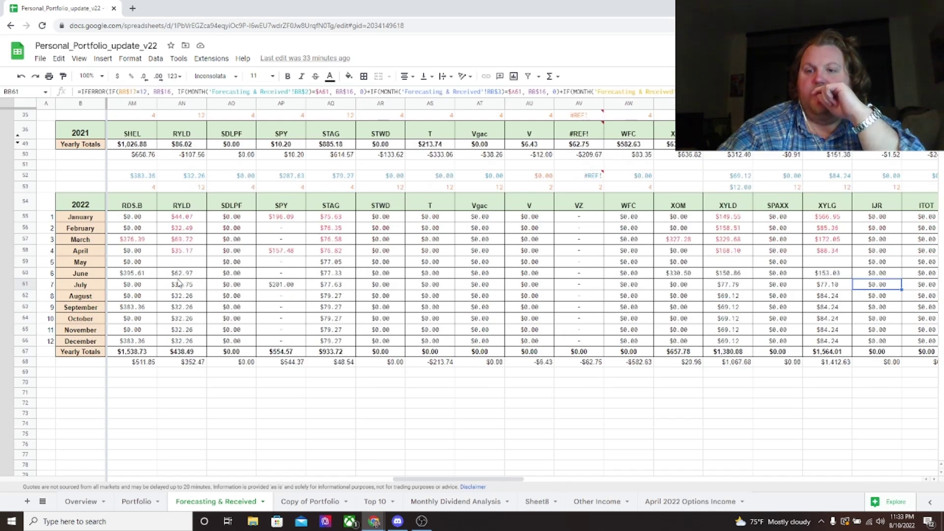
key("Right")
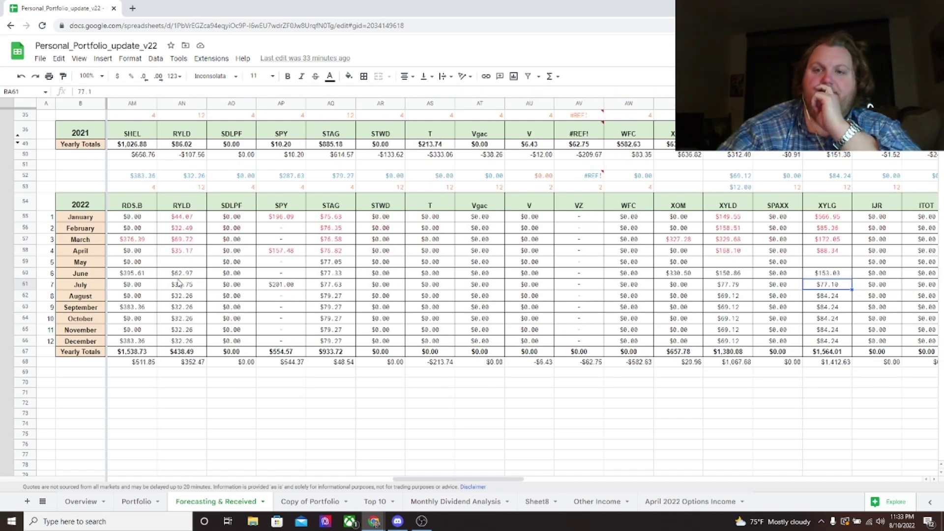
key("Left")
key("Left")
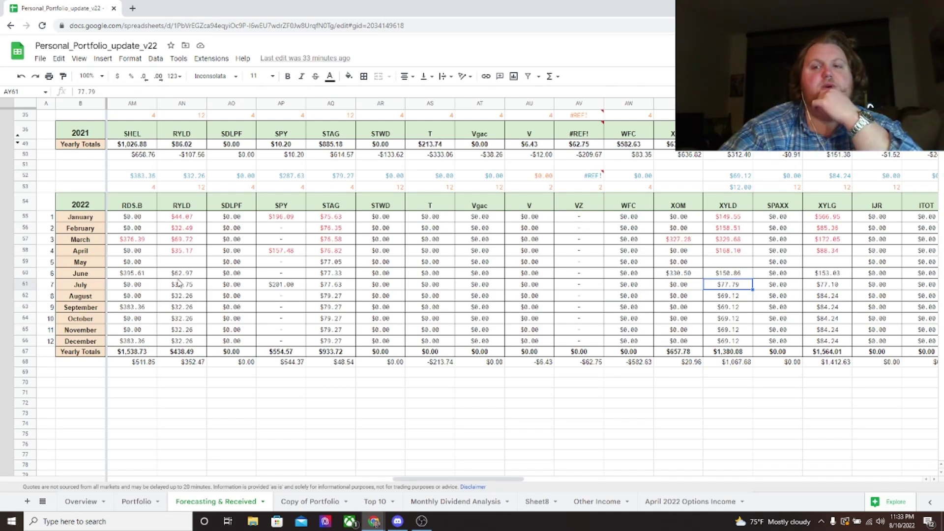
key("Right")
key("Right")
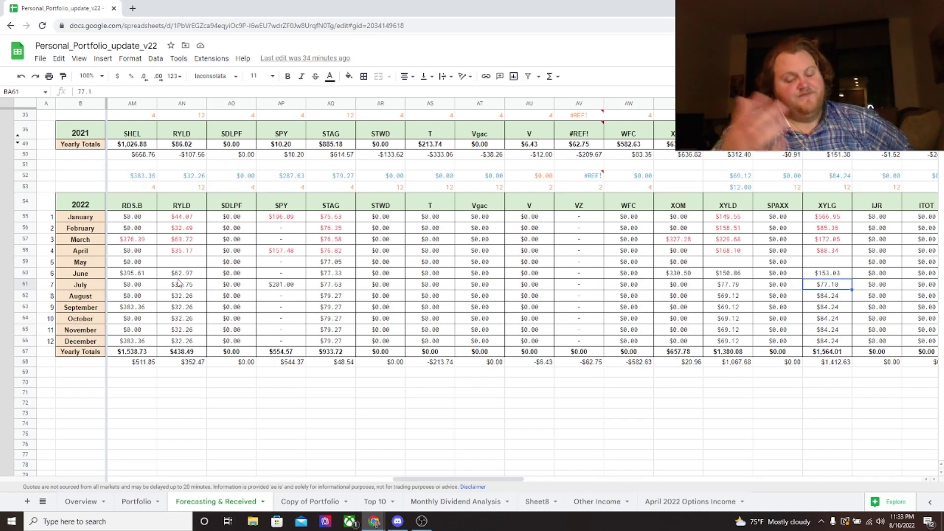
key("Left")
key("Left")
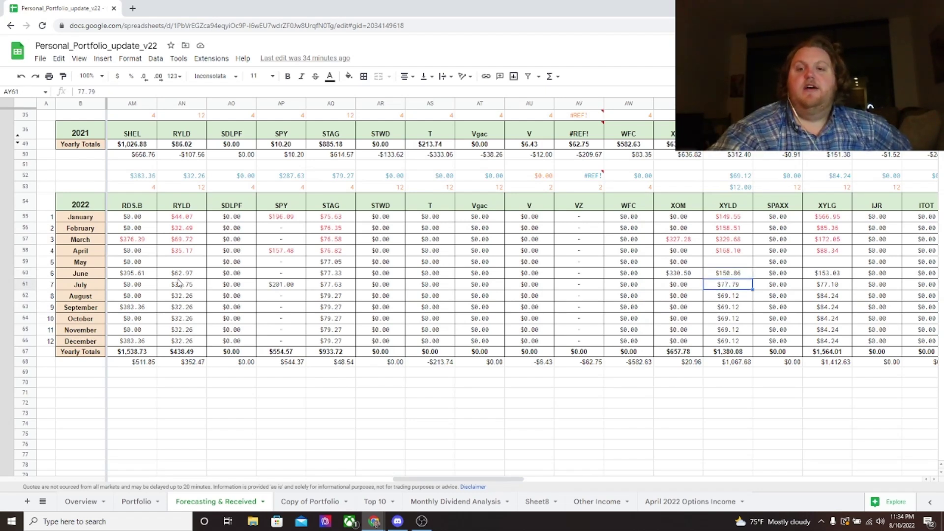
key("Right")
key("Right")
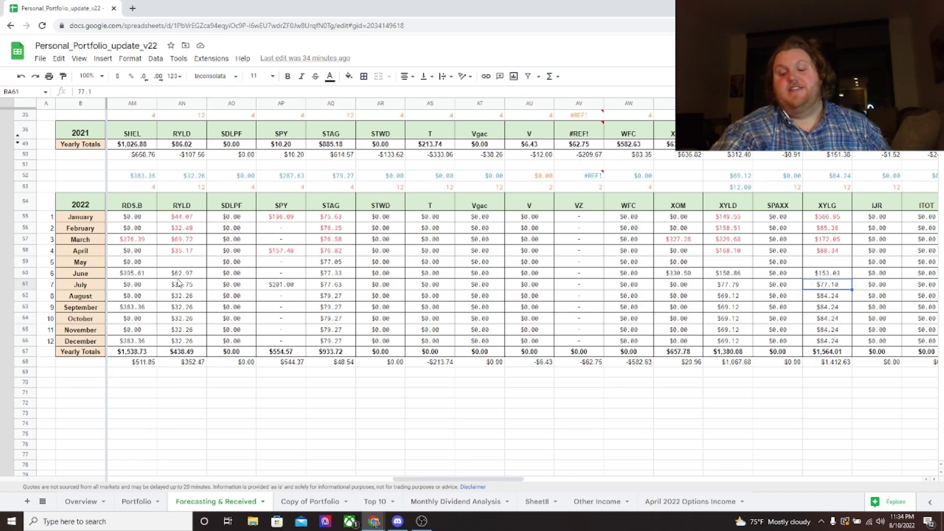
key("Right")
key("Right")
key("Right")
key("Right")
key("Right")
key("Right")
key("Right")
key("Right")
key("Right")
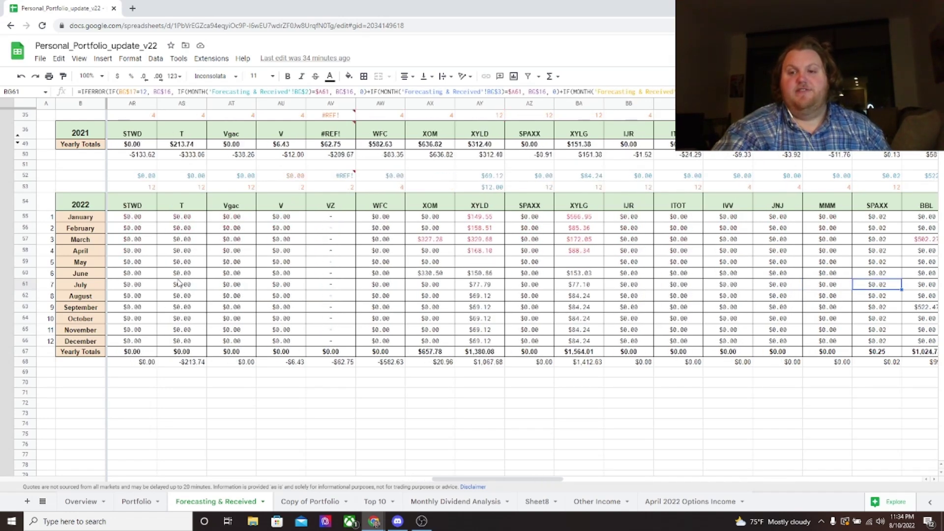
key("Right")
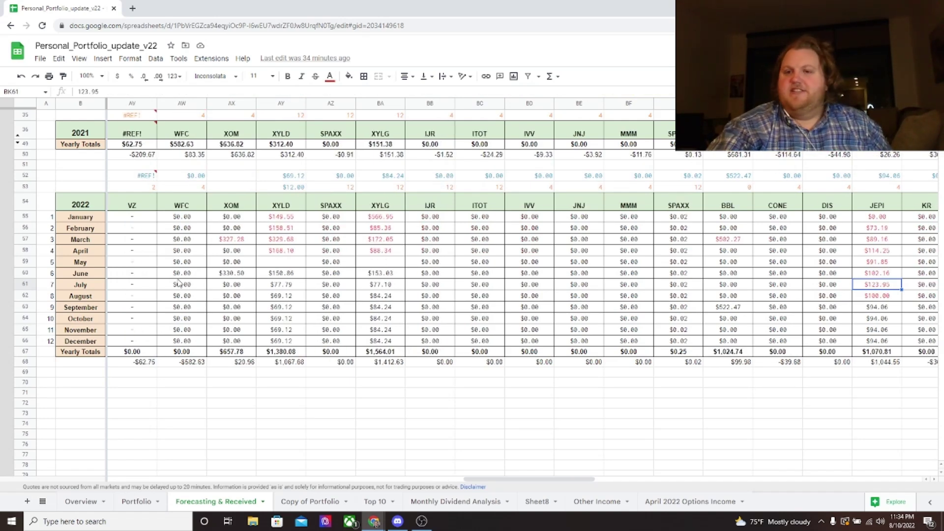
scroll(178, 282, "right", 1)
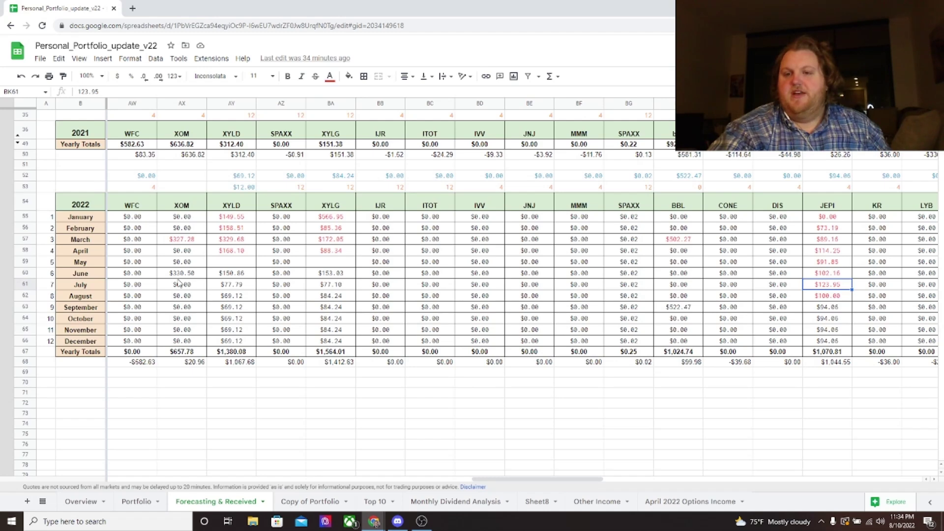
key("Right")
key("Right")
key("Right")
key("Right")
key("Right")
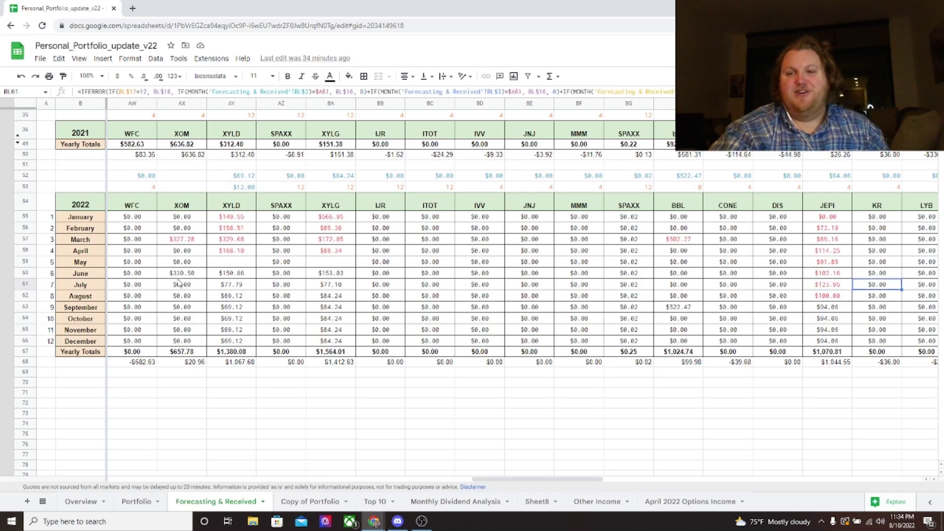
key("Right")
key("Right")
key("Right")
key("Right")
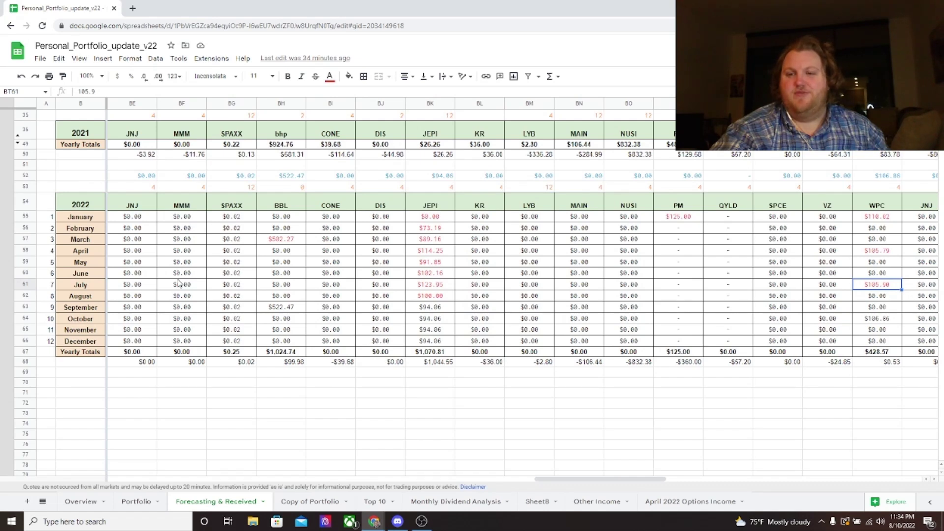
scroll(179, 282, "right", 1)
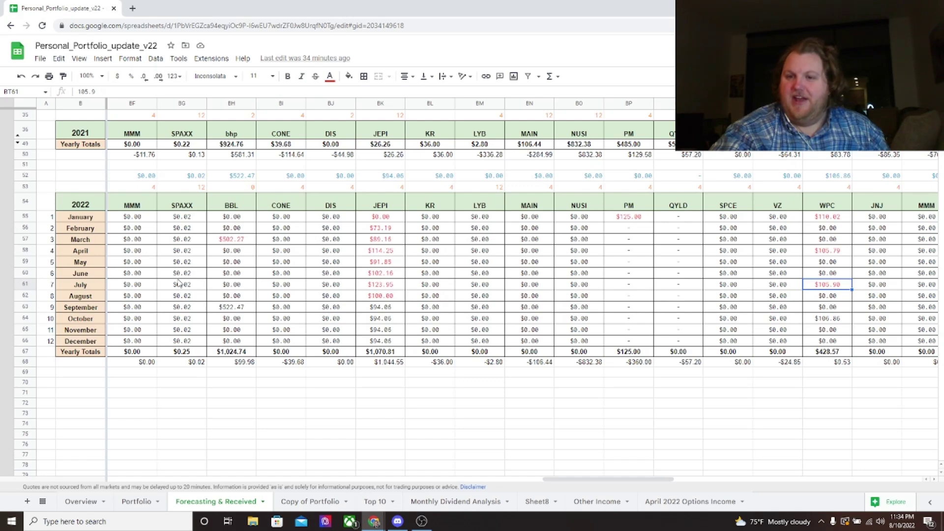
key("Right")
key("Right")
key("Right")
key("Right")
key("Right")
key("Right")
key("Right")
key("Right")
key("Right")
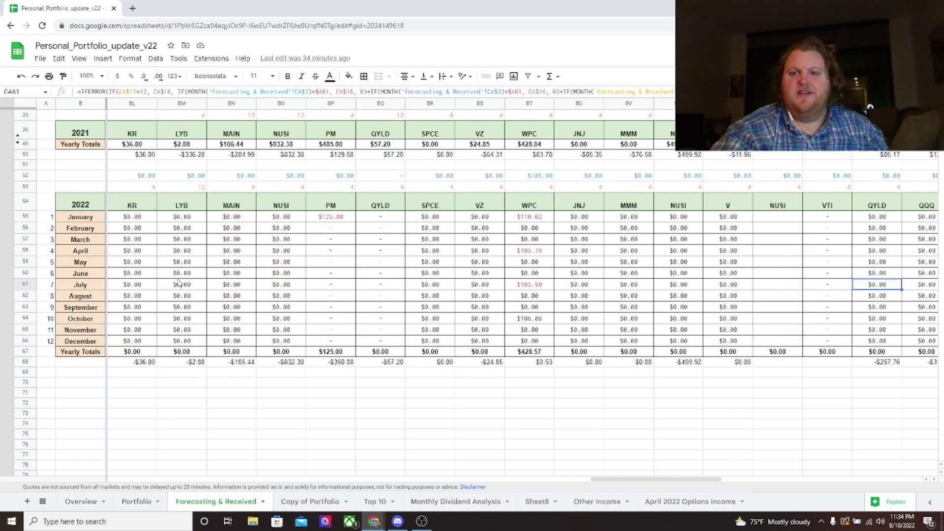
key("Right")
key("Right")
key("Right")
key("Right")
key("Right")
key("Right")
key("Right")
key("Right")
key("Right")
key("Right")
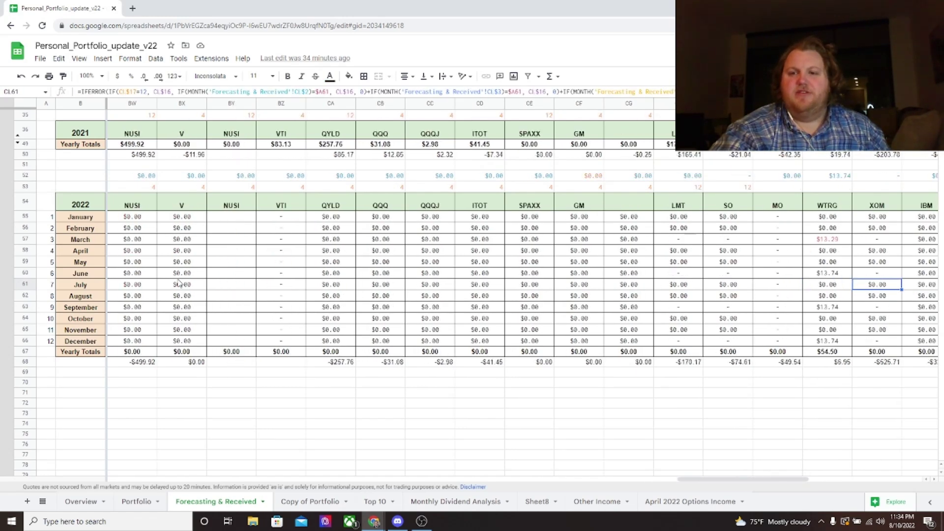
key("Right")
key("Right")
key("Right")
key("Right")
key("Right")
key("Right")
key("Right")
key("Right")
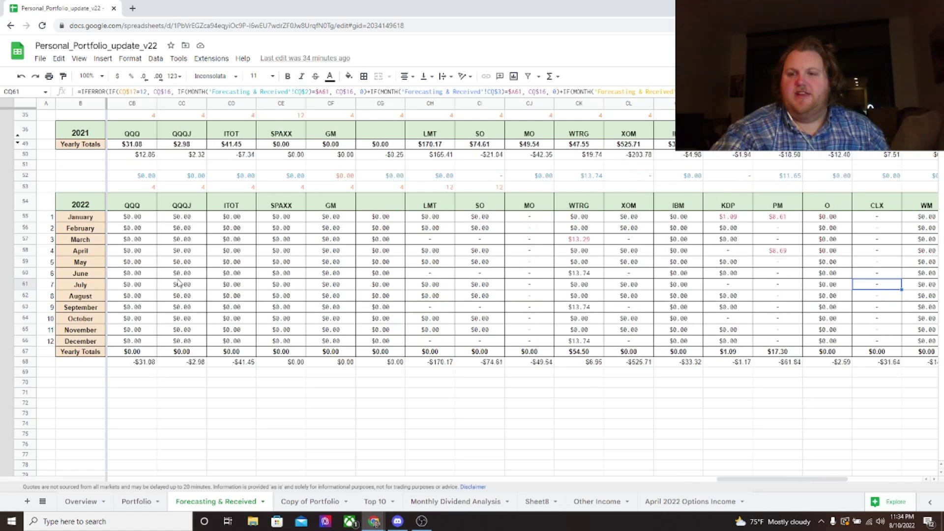
key("Left")
key("Left")
key("Left")
key("Left")
key("Left")
key("Left")
key("Left")
key("Left")
key("Left")
key("Left")
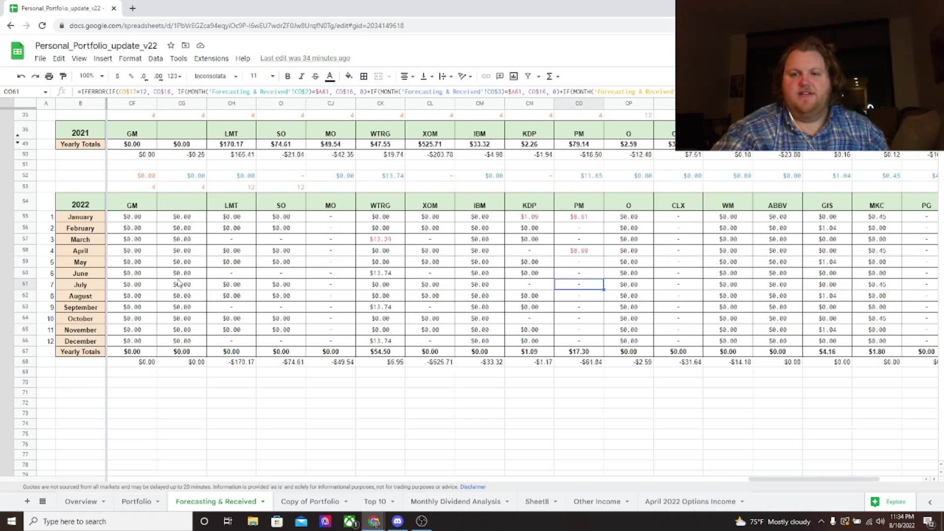
key("Left")
key("Left")
key("Left")
key("Left")
key("Left")
key("Left")
key("Left")
key("Left")
key("Left")
key("Left")
key("Left")
key("Left")
key("Left")
key("Left")
key("Left")
key("Left")
key("Left")
key("Left")
key("Left")
key("Left")
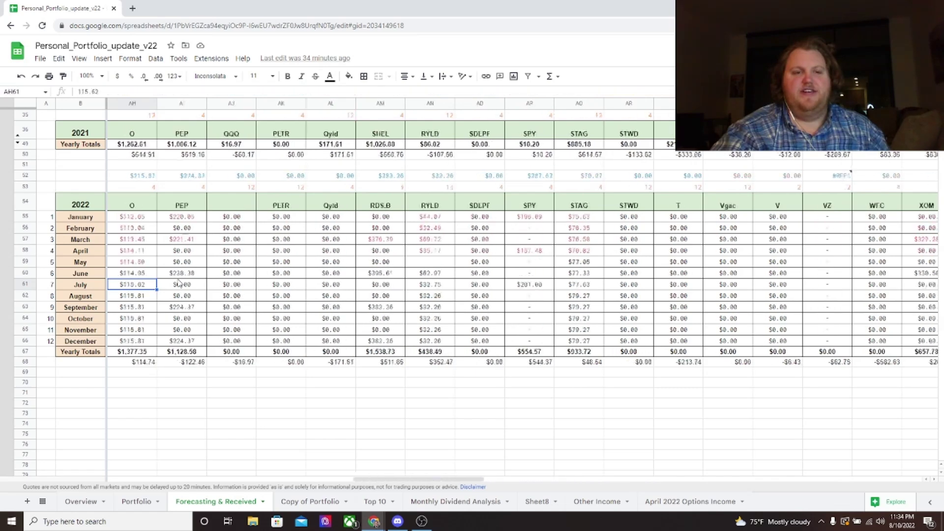
key("Right")
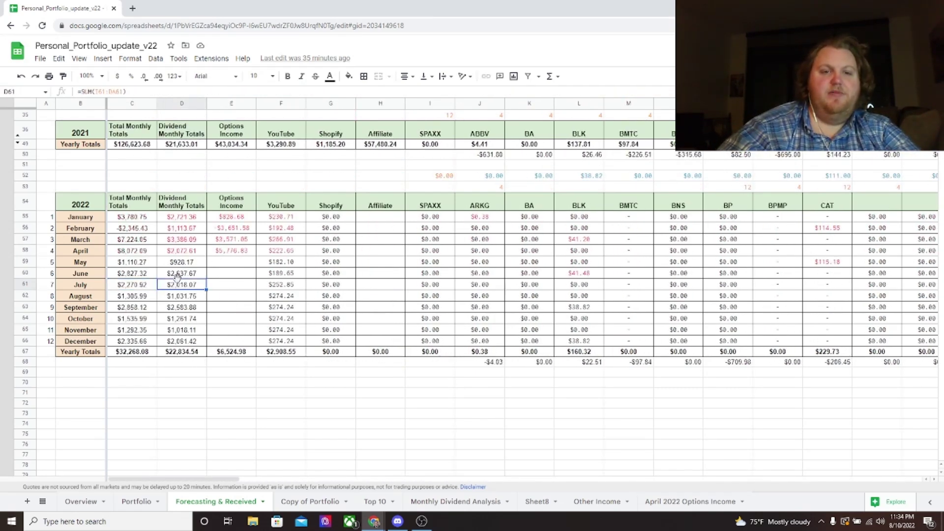
key("shift+Right")
key("shift+Right")
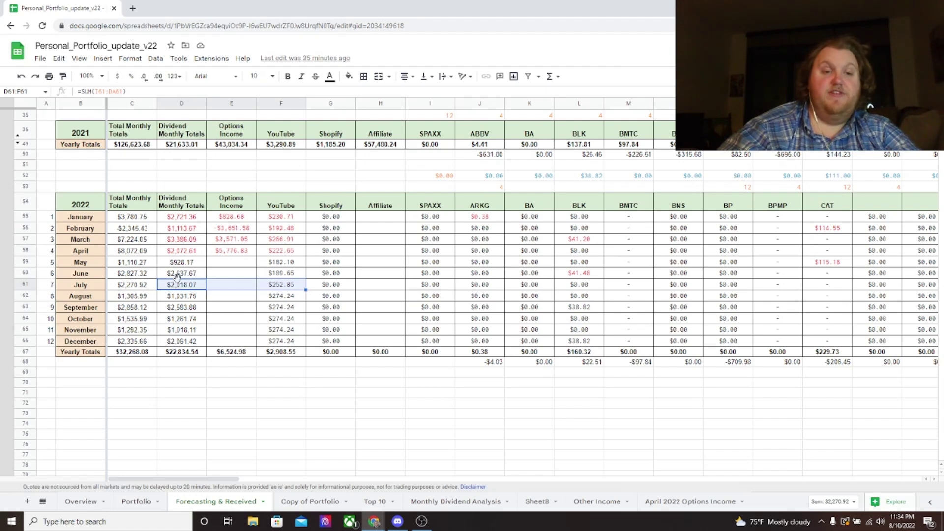
key("Left")
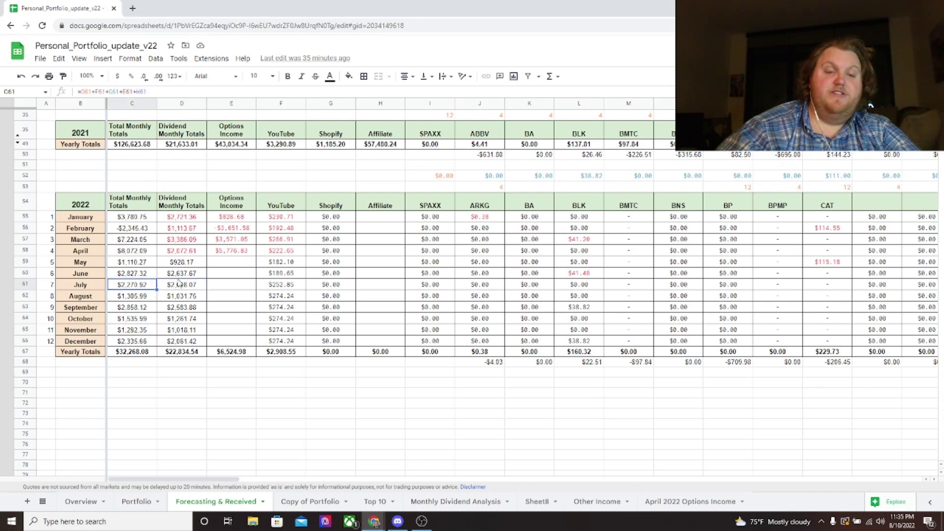
key("Right")
key("shift+Up")
key("shift+Up")
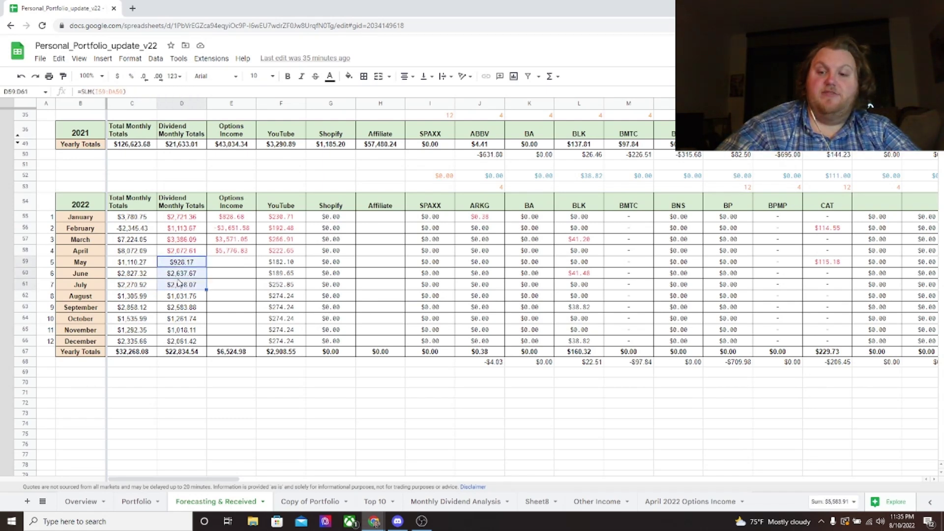
key("Left")
key("shift+Down")
key("shift+Down")
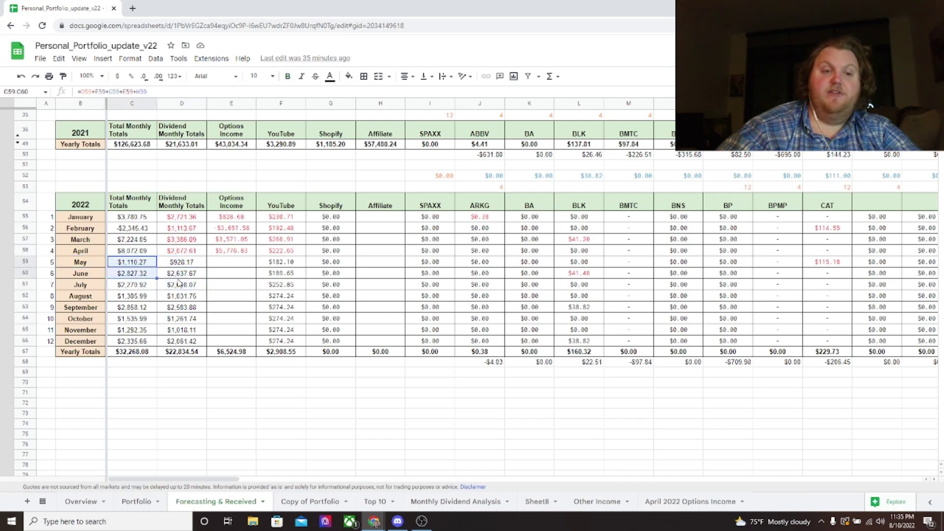
key("Right")
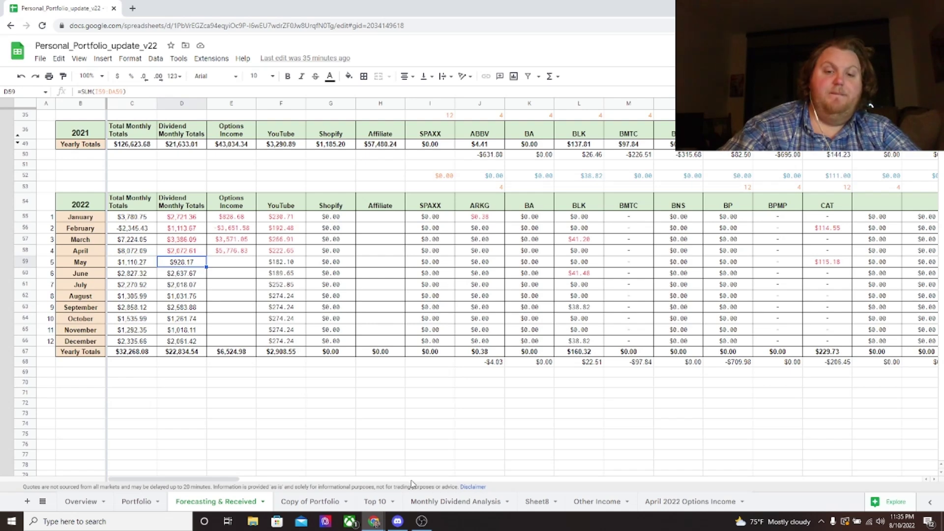
Switch to the Monthly Dividend Analysis sheet and inspect June 2022's 8.6% YoY growth formula.
left_click(432, 502)
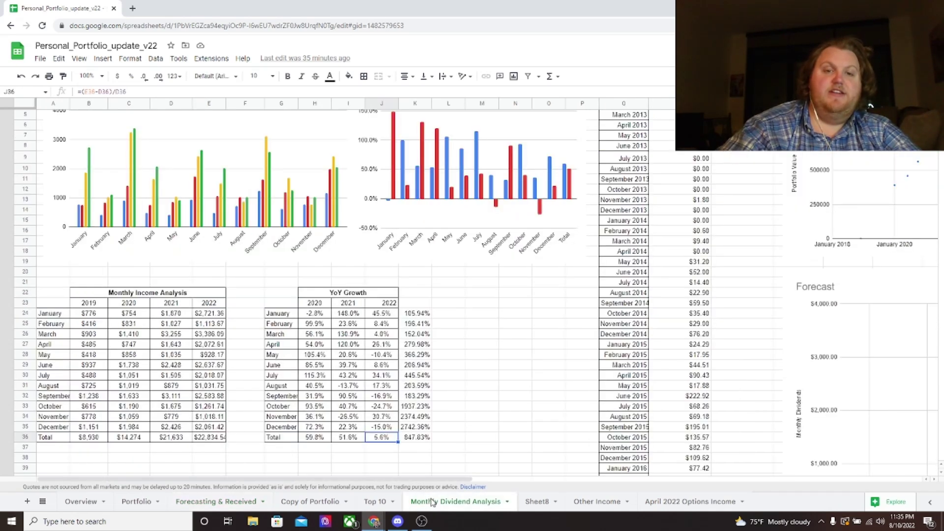
left_click(504, 369)
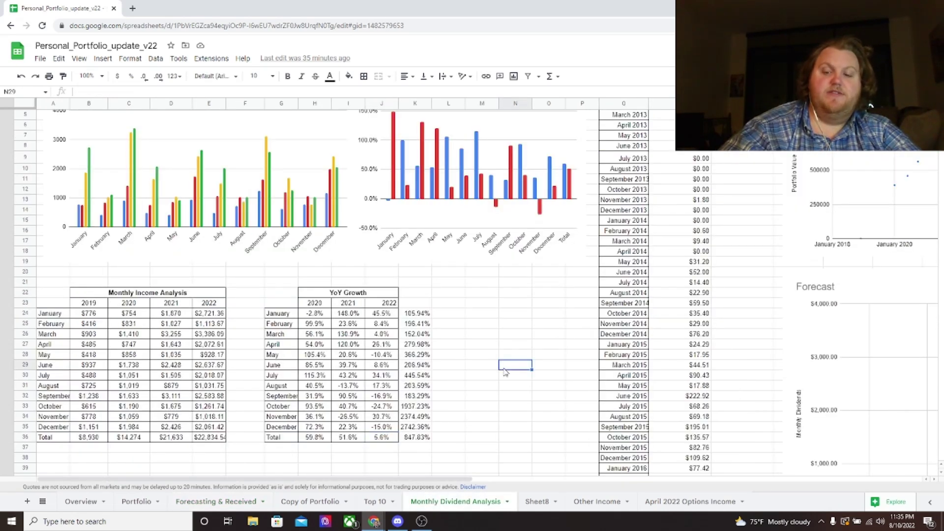
key("Up")
key("Up")
key("Up")
key("Up")
key("Up")
key("Up")
key("Up")
key("Up")
key("Up")
key("Up")
key("Up")
key("Up")
key("Up")
key("Up")
key("Up")
key("Up")
key("Up")
key("Up")
key("Up")
key("Up")
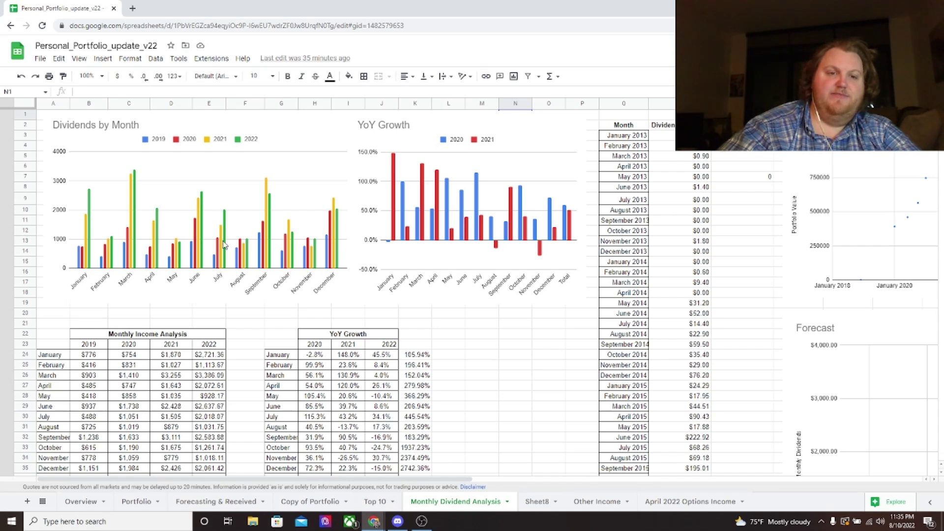
left_click(373, 409)
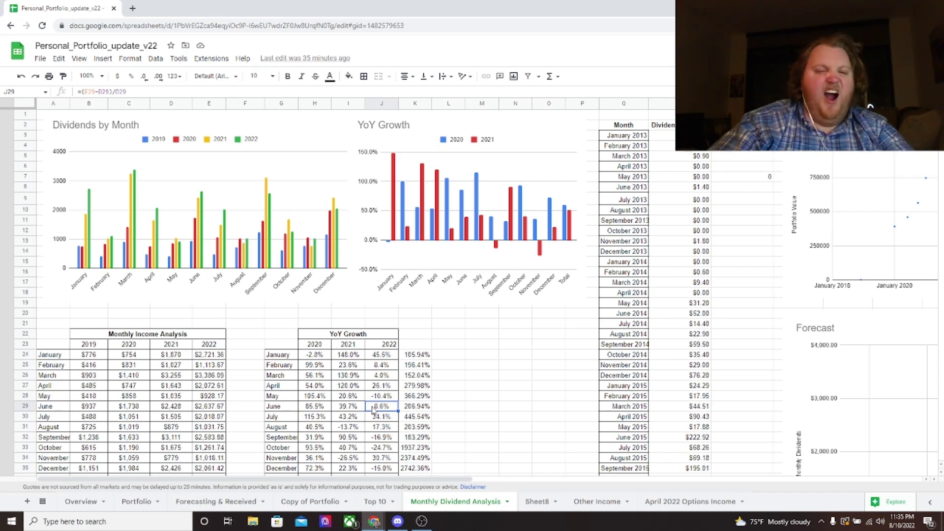
left_click(388, 389)
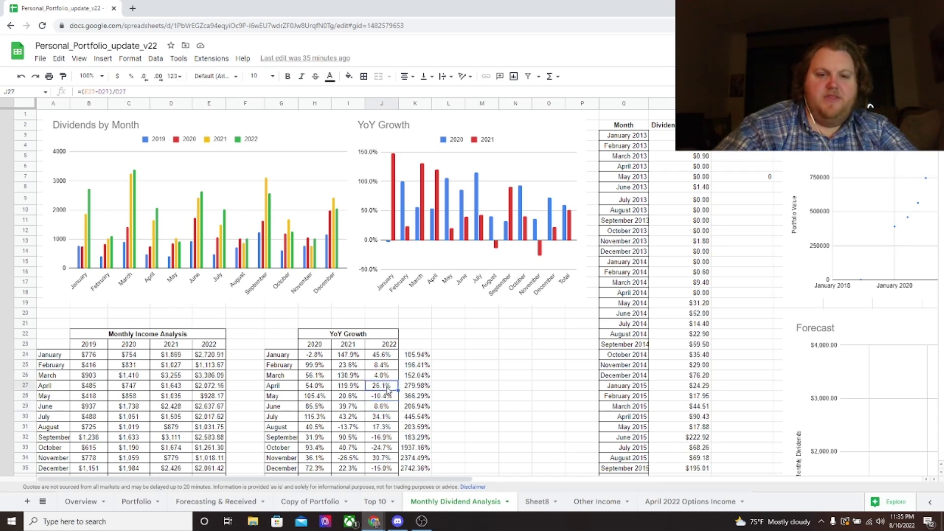
key("Down")
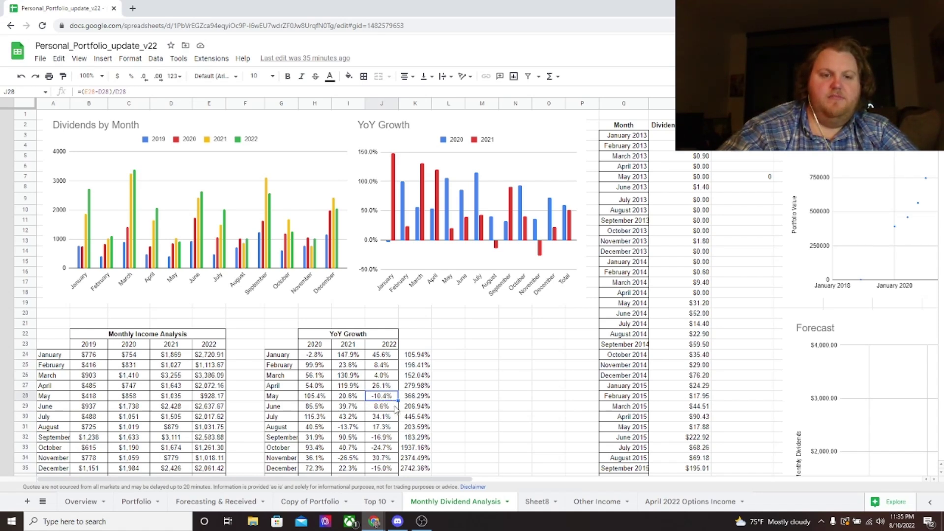
key("Left")
key("Left")
key("Left")
key("Left")
key("Left")
key("Left")
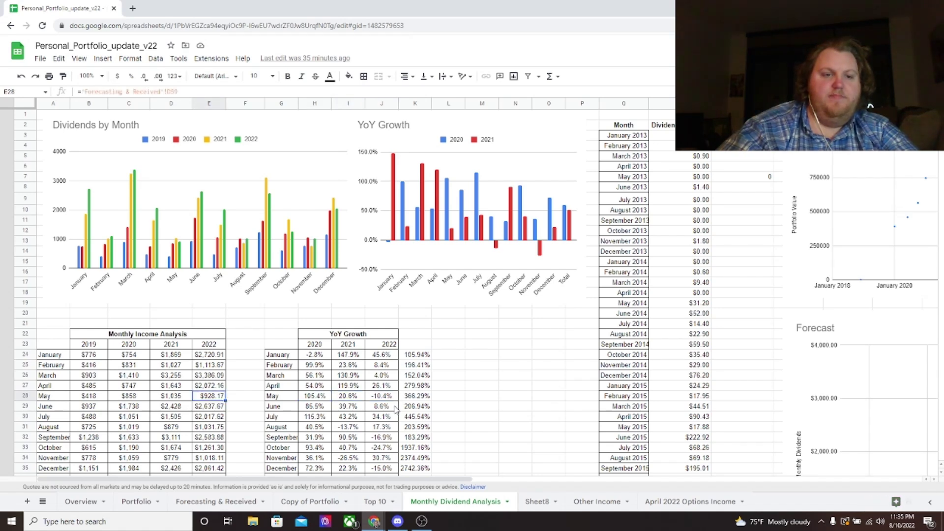
key("Right")
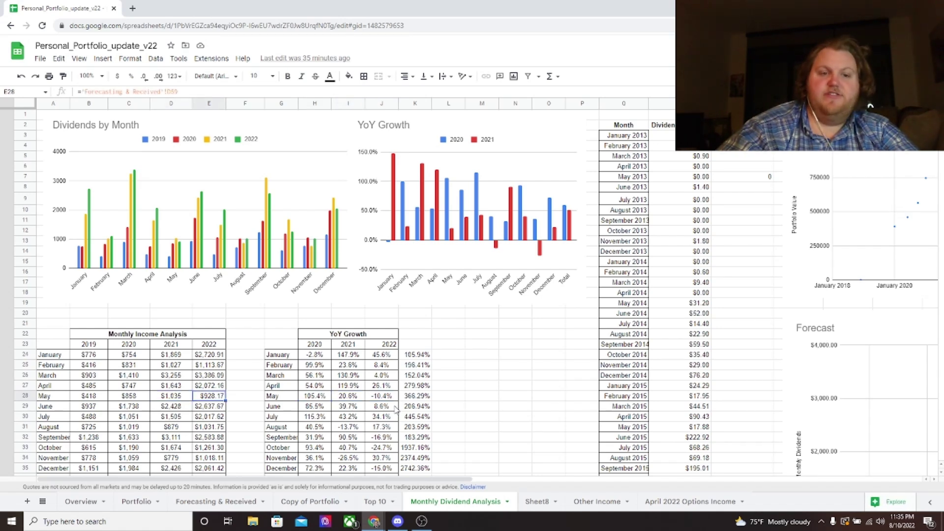
key("Right")
key("Right")
key("Right")
key("Right")
key("Right")
key("Down")
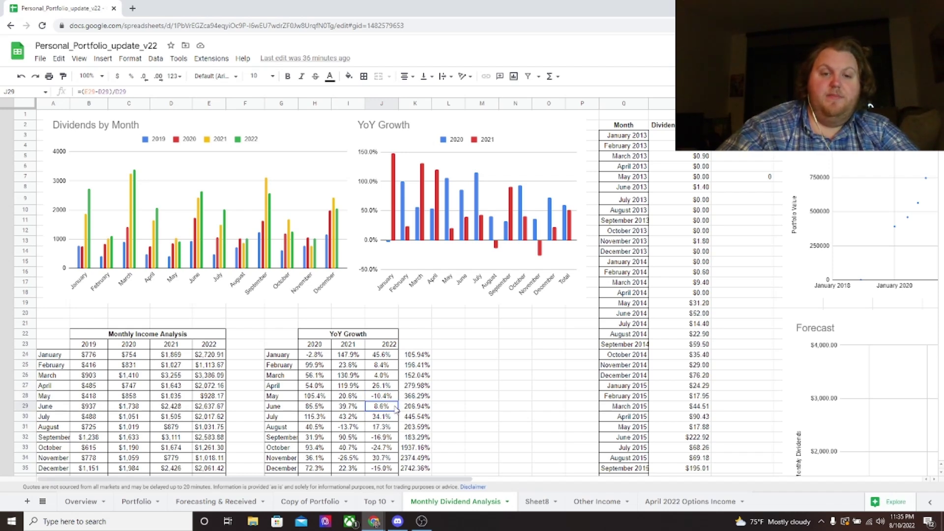
key("Left")
key("Left")
key("Left")
key("Left")
key("Left")
key("Left")
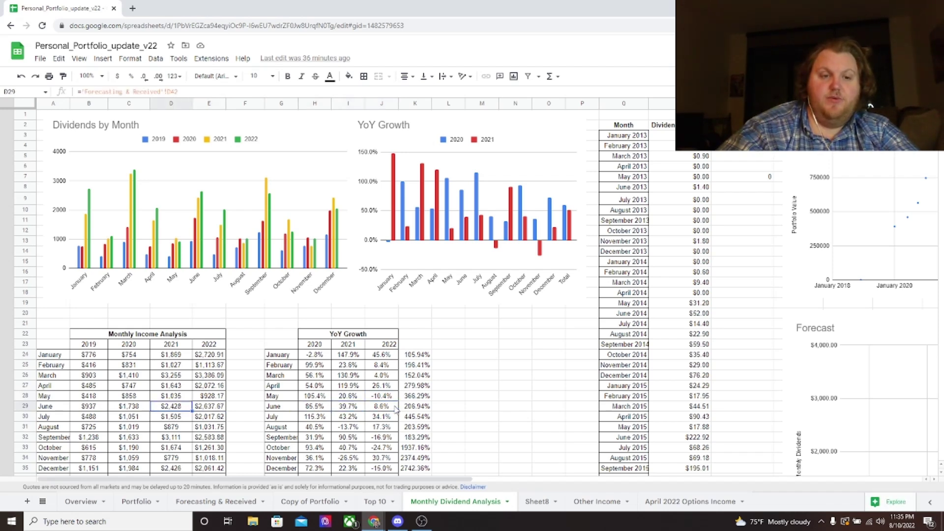
key("Right")
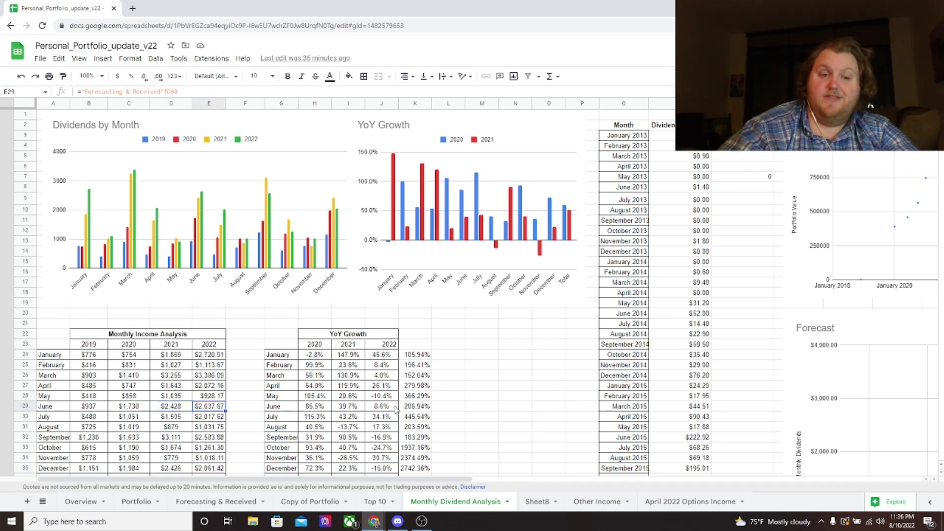
key("Right")
key("Right")
key("Right")
key("Right")
key("Right")
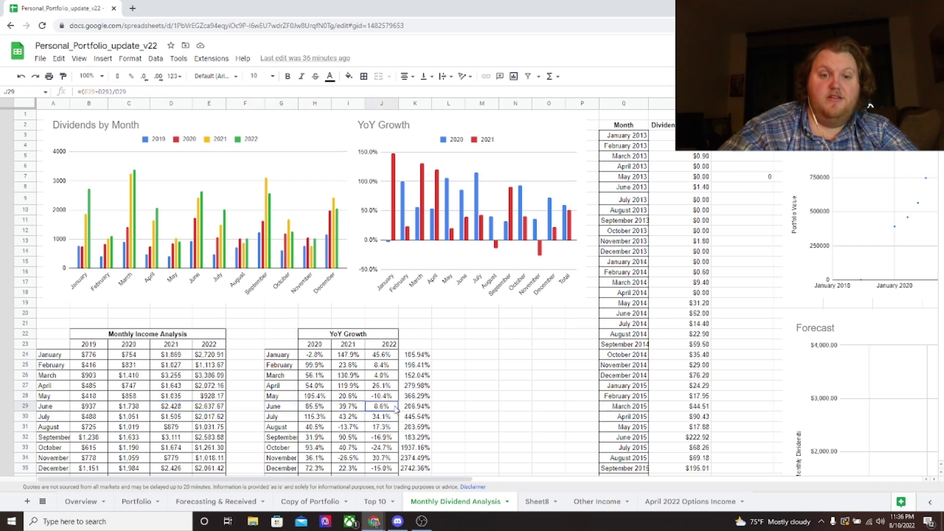
key("Down")
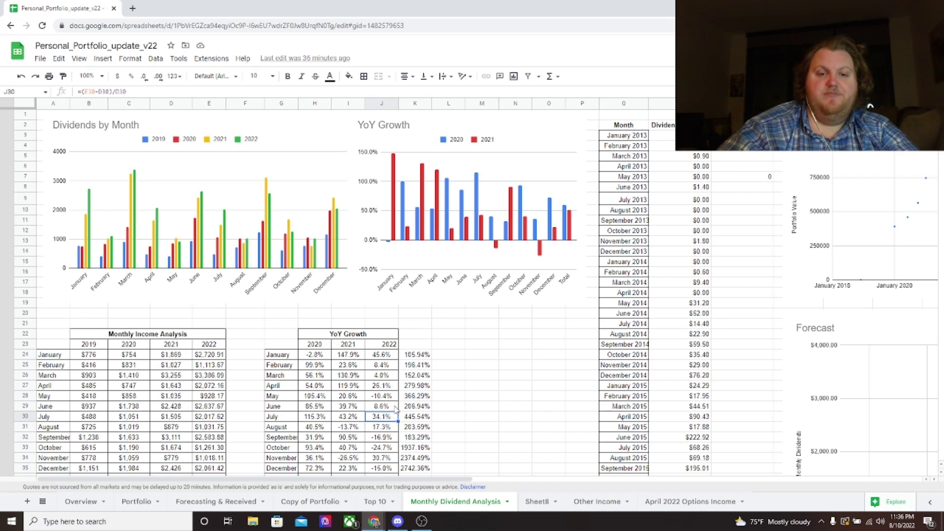
key("Left")
key("Left")
key("Left")
key("Left")
key("Left")
key("Left")
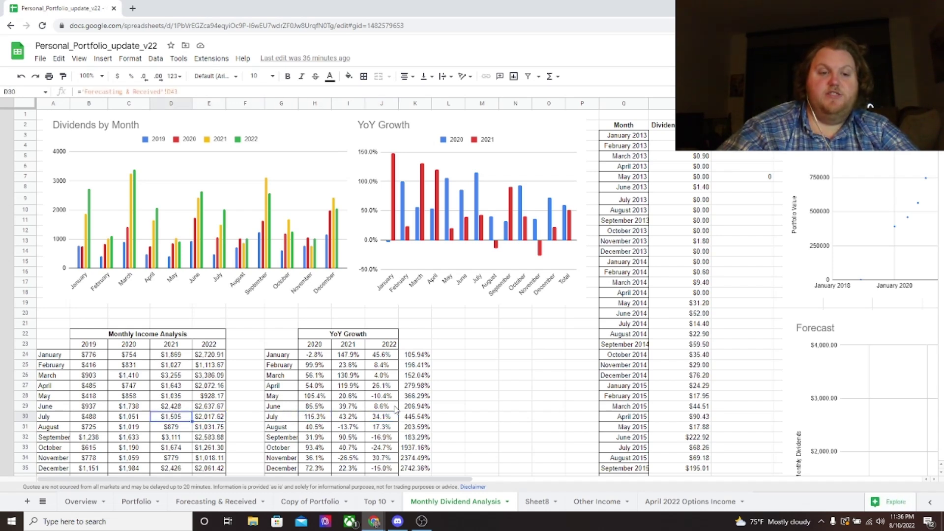
key("Right")
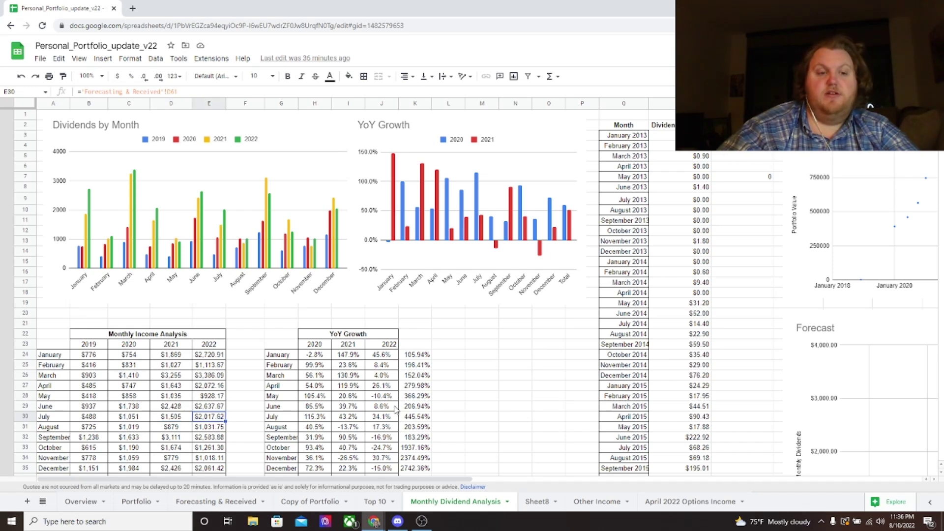
key("Right")
key("Right")
key("Right")
key("Right")
key("Right")
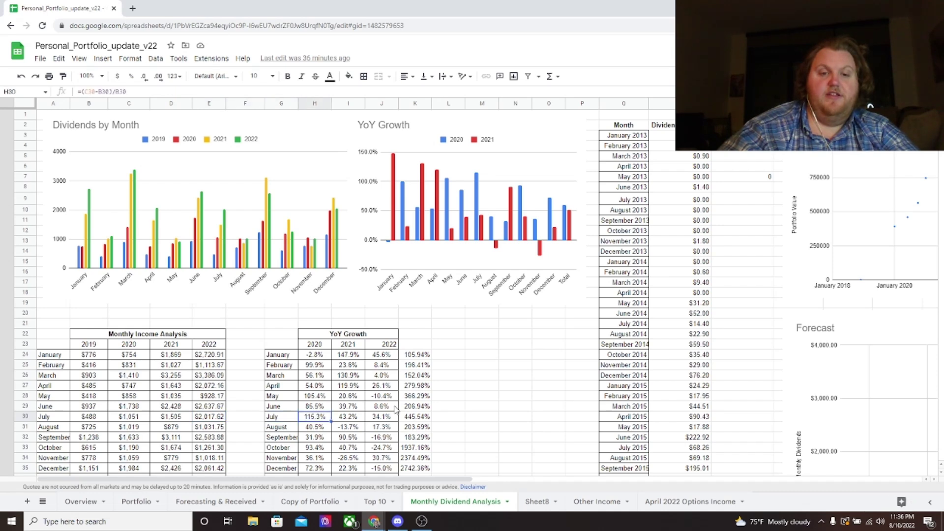
key("Down")
key("Down")
key("Down")
key("Down")
key("Down")
key("Down")
key("Down")
key("Down")
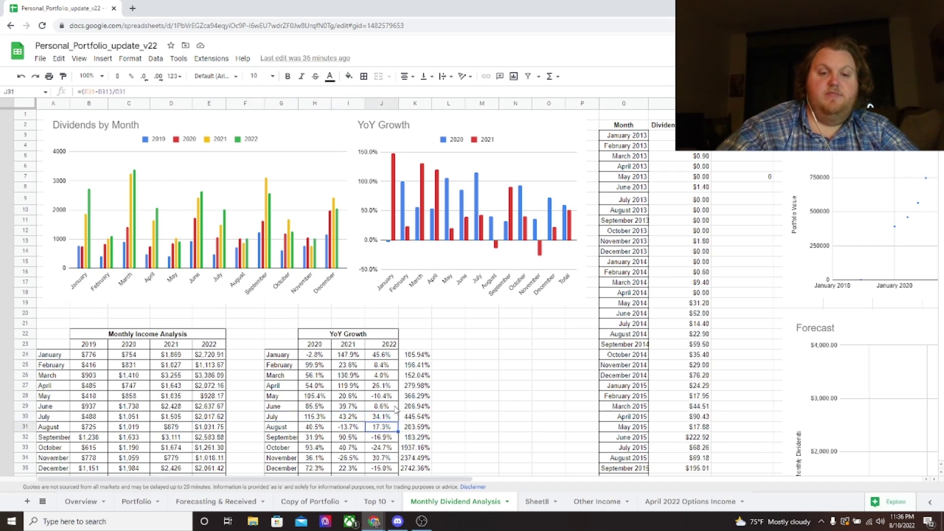
key("Up")
key("Up")
key("Left")
key("Left")
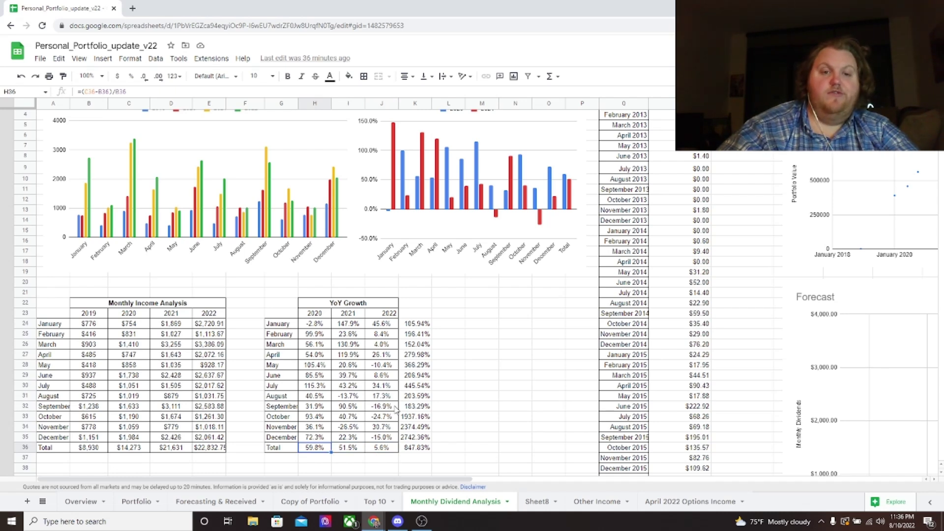
key("Right")
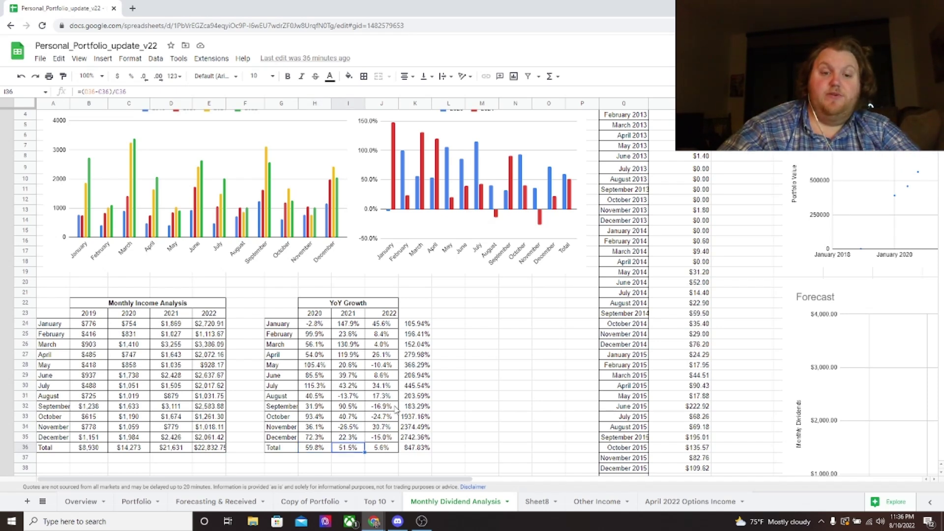
key("Right")
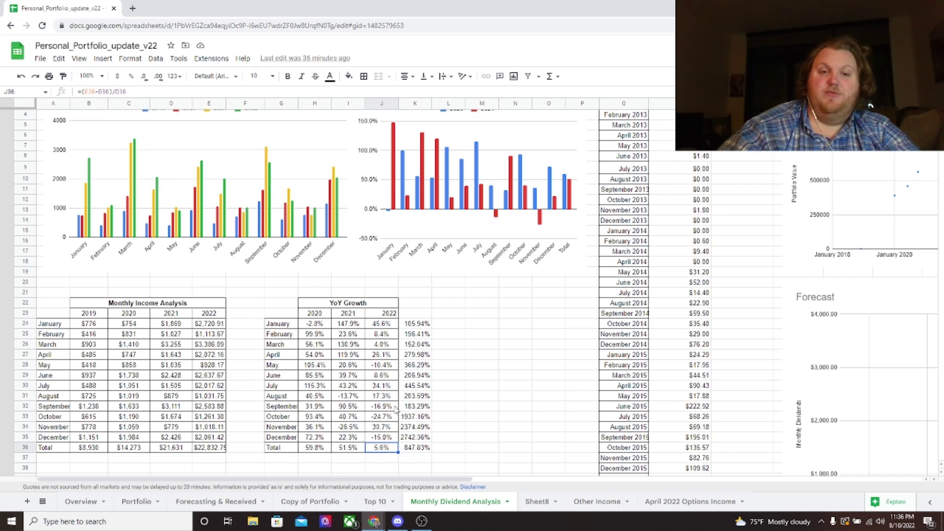
key("Up")
key("Up")
key("Up")
key("Up")
key("Up")
key("Up")
key("Up")
key("Up")
key("Up")
key("Up")
key("Up")
key("Up")
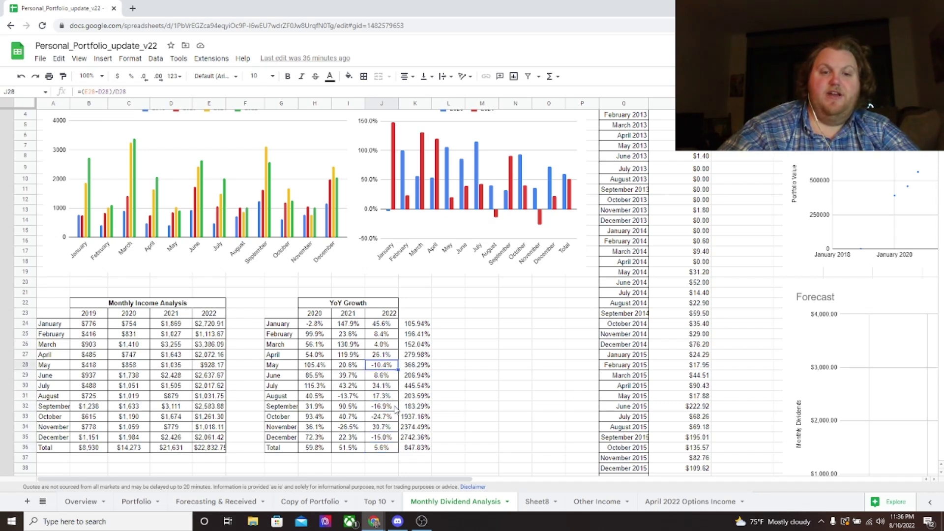
key("Down")
key("Down")
key("Down")
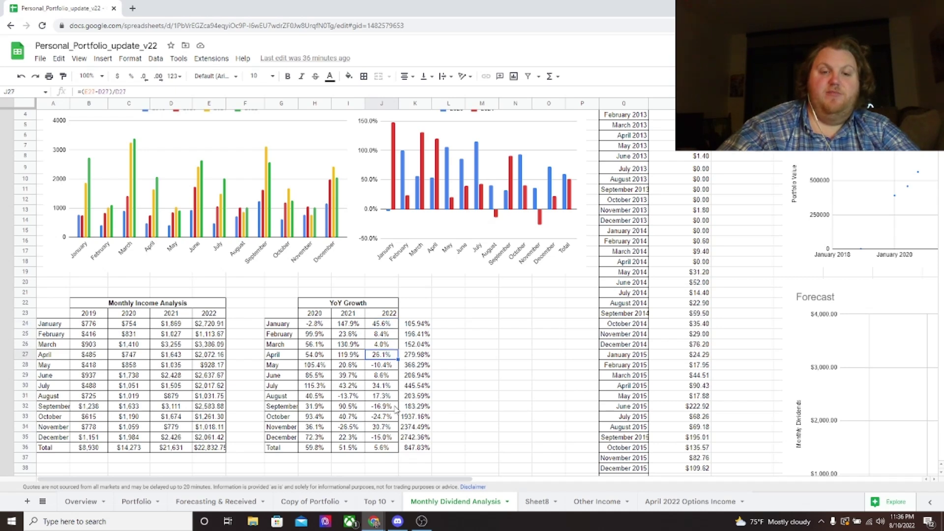
key("Down")
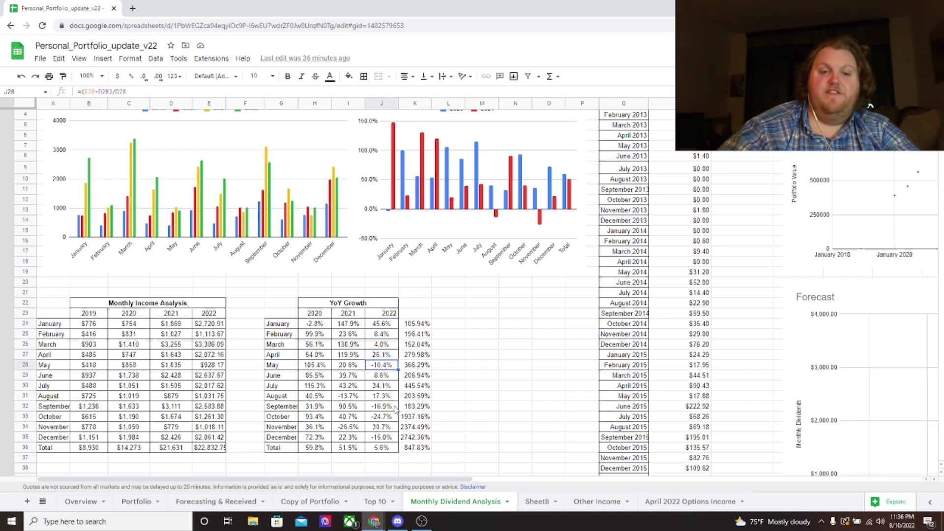
key("Down")
key("Down")
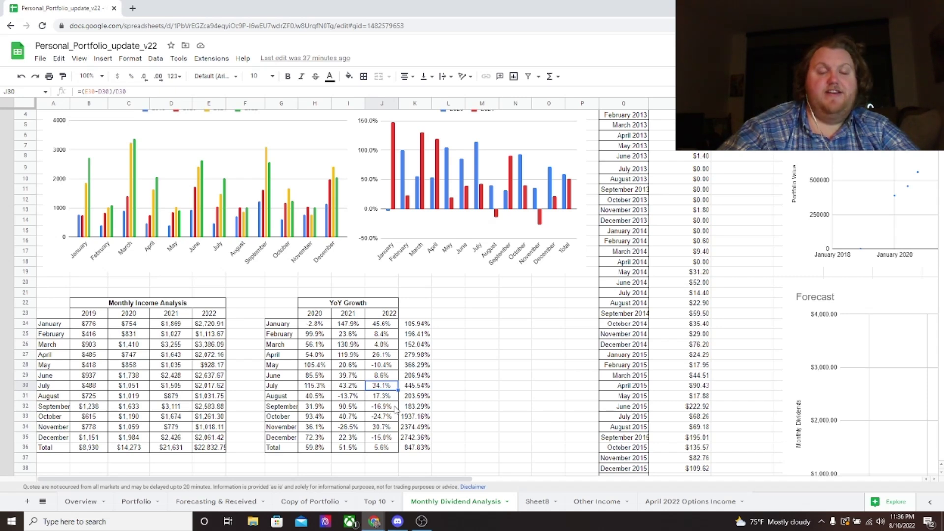
key("Down")
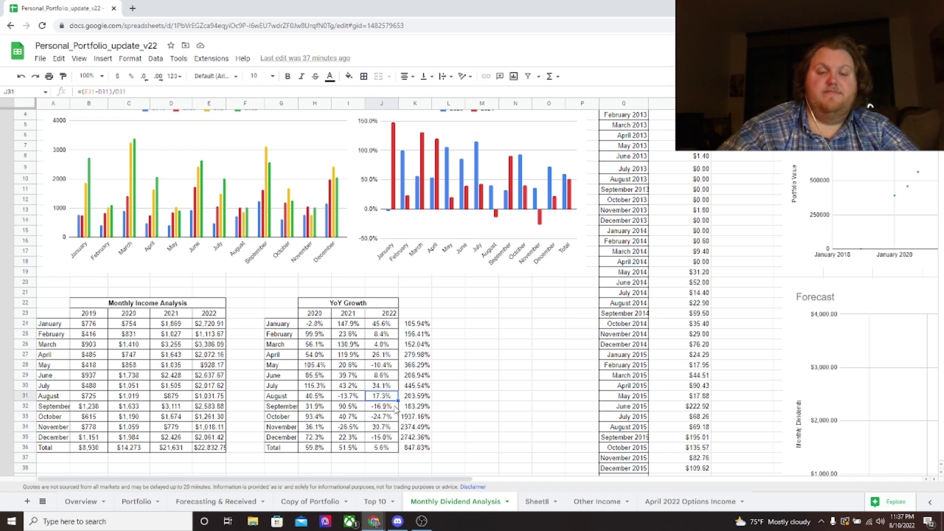
key("Down")
key("Down")
key("Down")
key("Down")
key("Down")
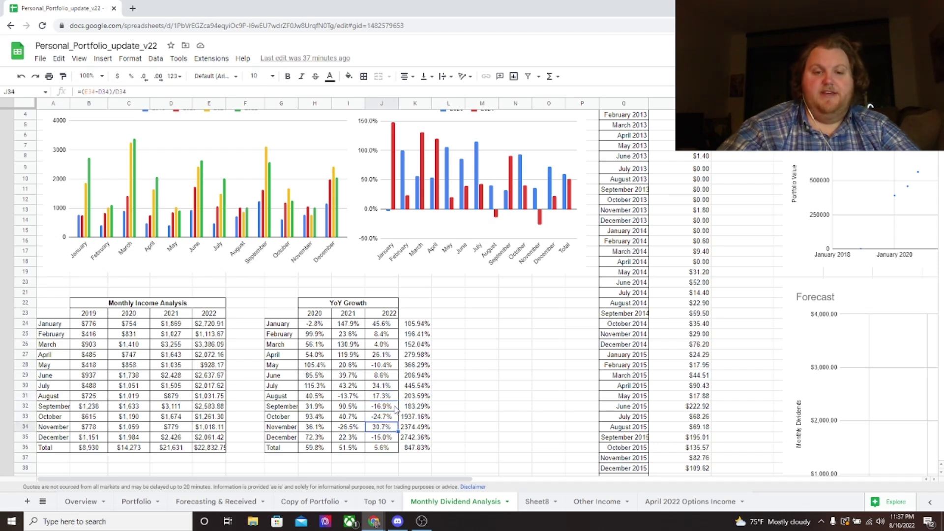
key("Up")
key("Up")
key("ctrl+Up")
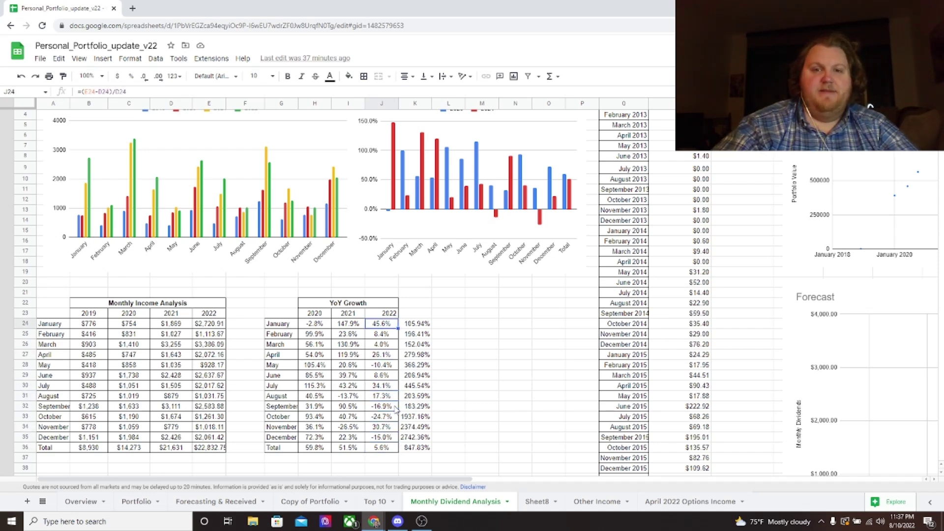
key("ctrl+Up")
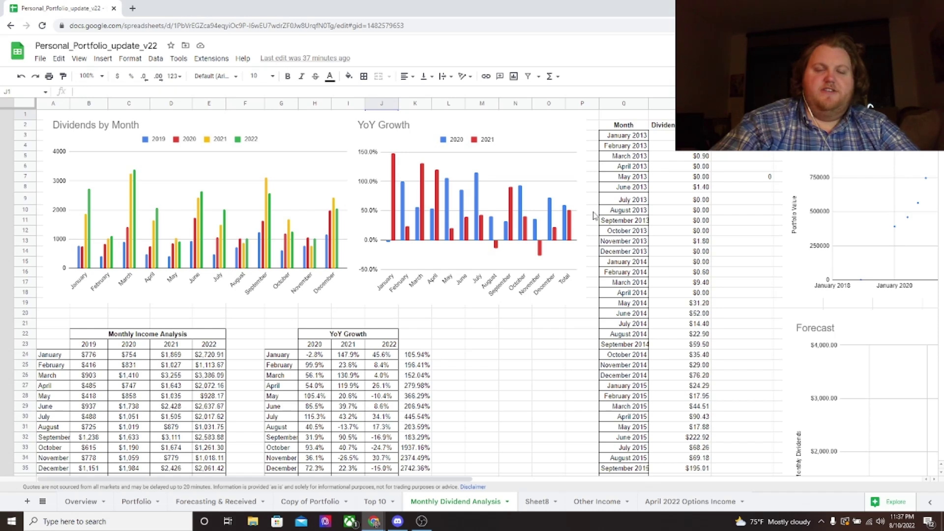
left_click(569, 222)
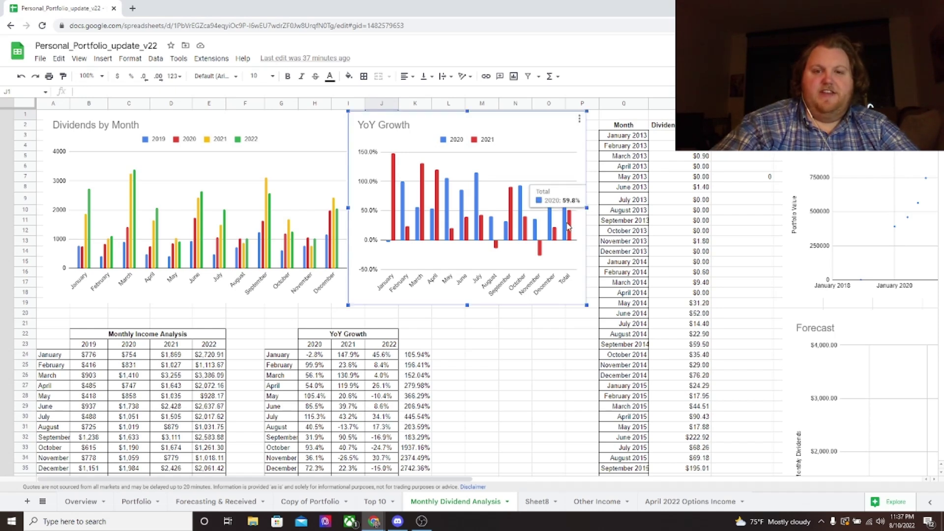
Open the YoY Growth chart's 2020 series in the chart editor, close it, then switch to OBS Studio.
left_click(521, 202)
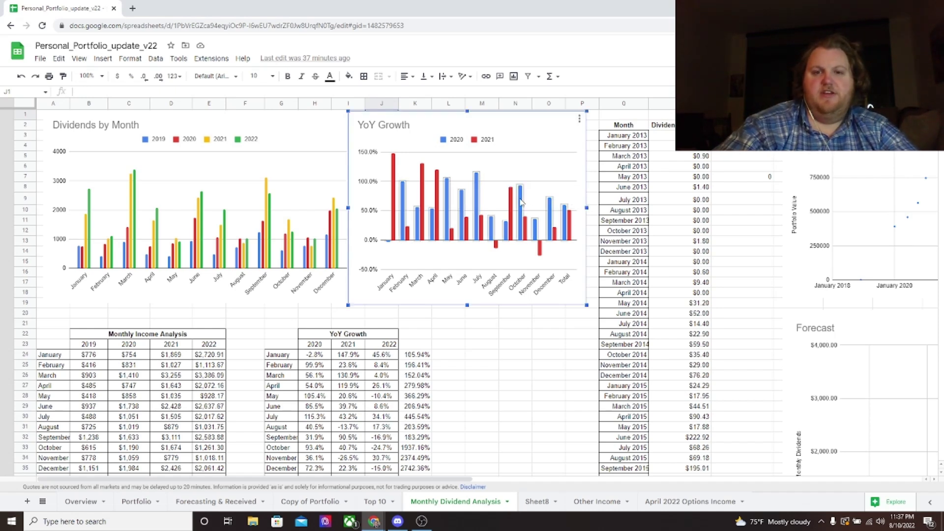
double_click(522, 202)
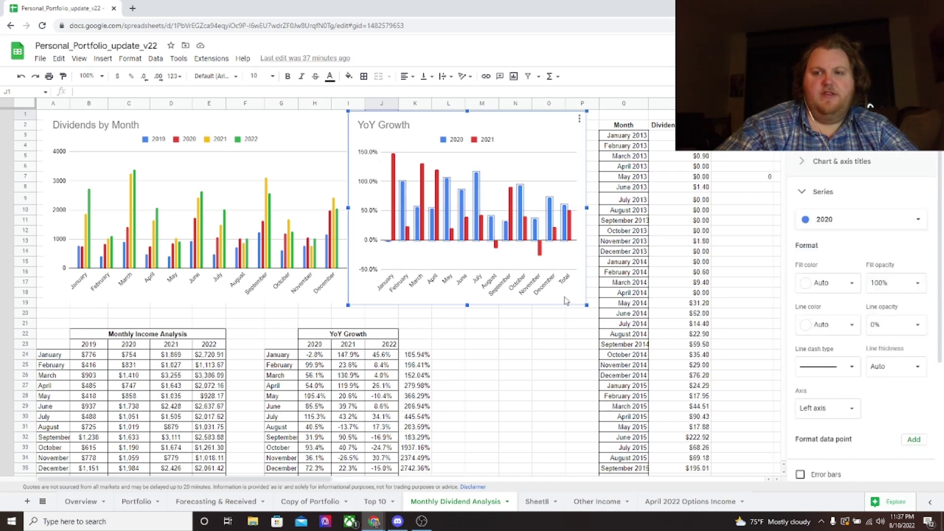
left_click(511, 387)
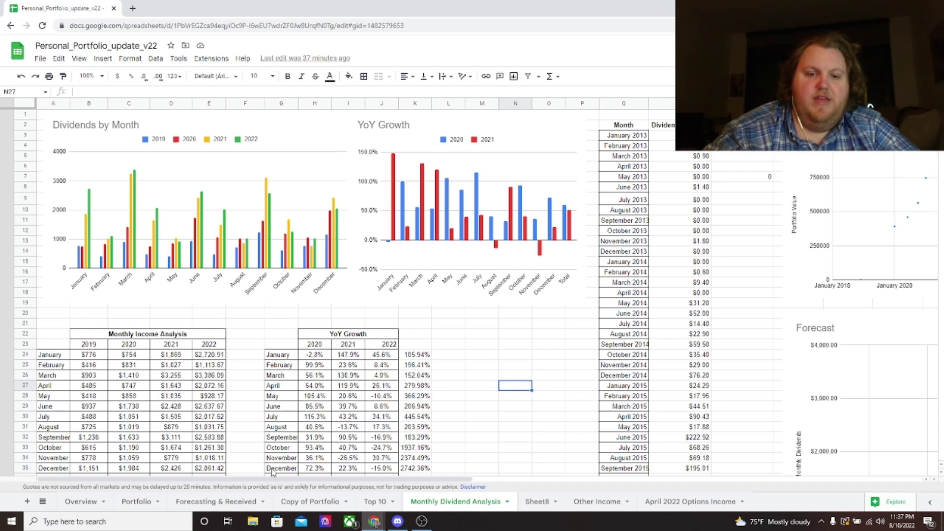
left_click(422, 520)
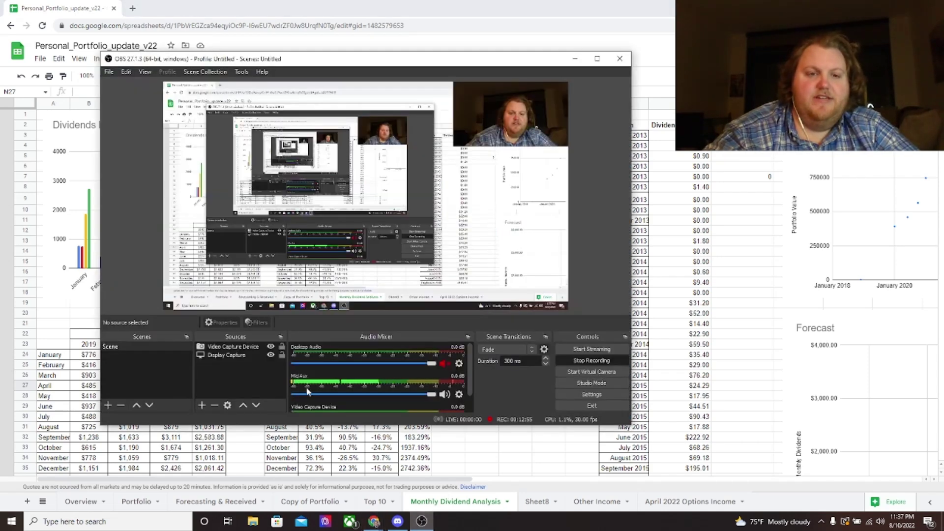